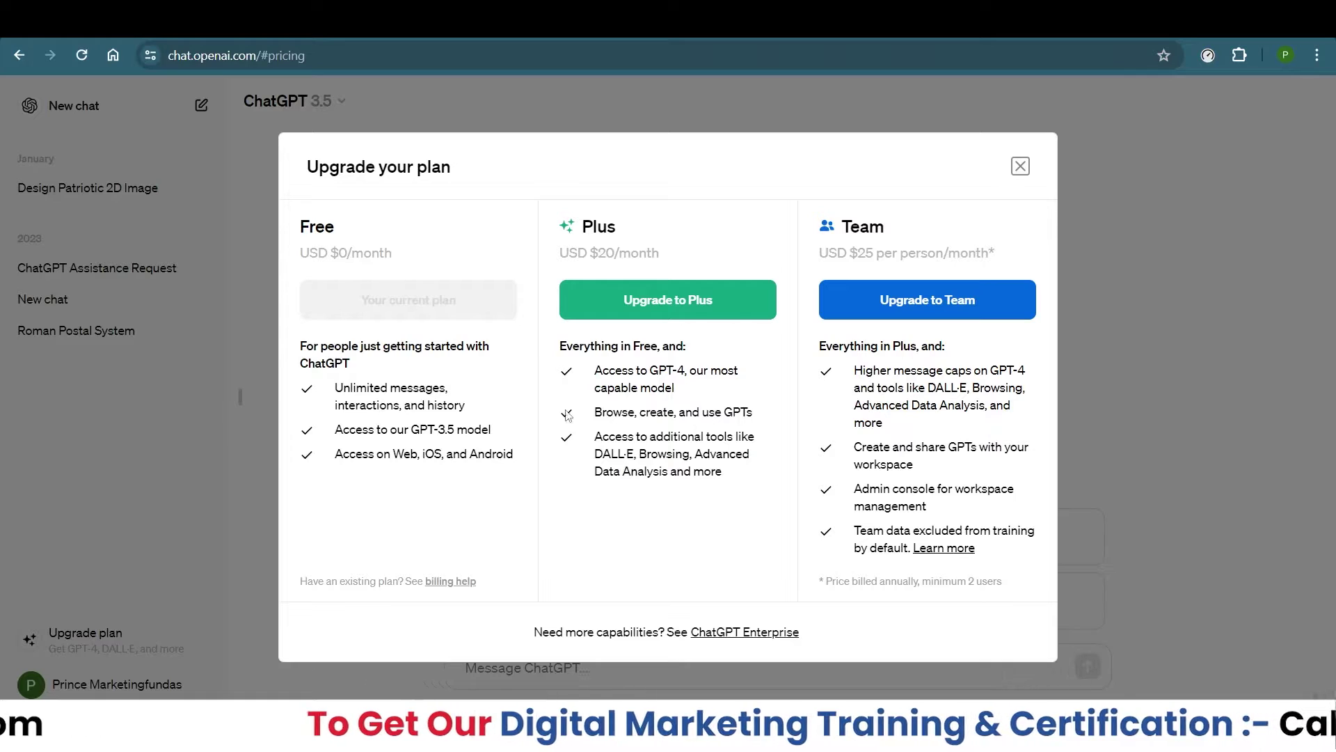
Highlight the Free, Plus ($20/month) and Team ($25 per person/month) plan names and prices in the Upgrade dialog
{"action": "left_click_drag", "start_coordinate": [583, 228], "coordinate": [633, 234]}
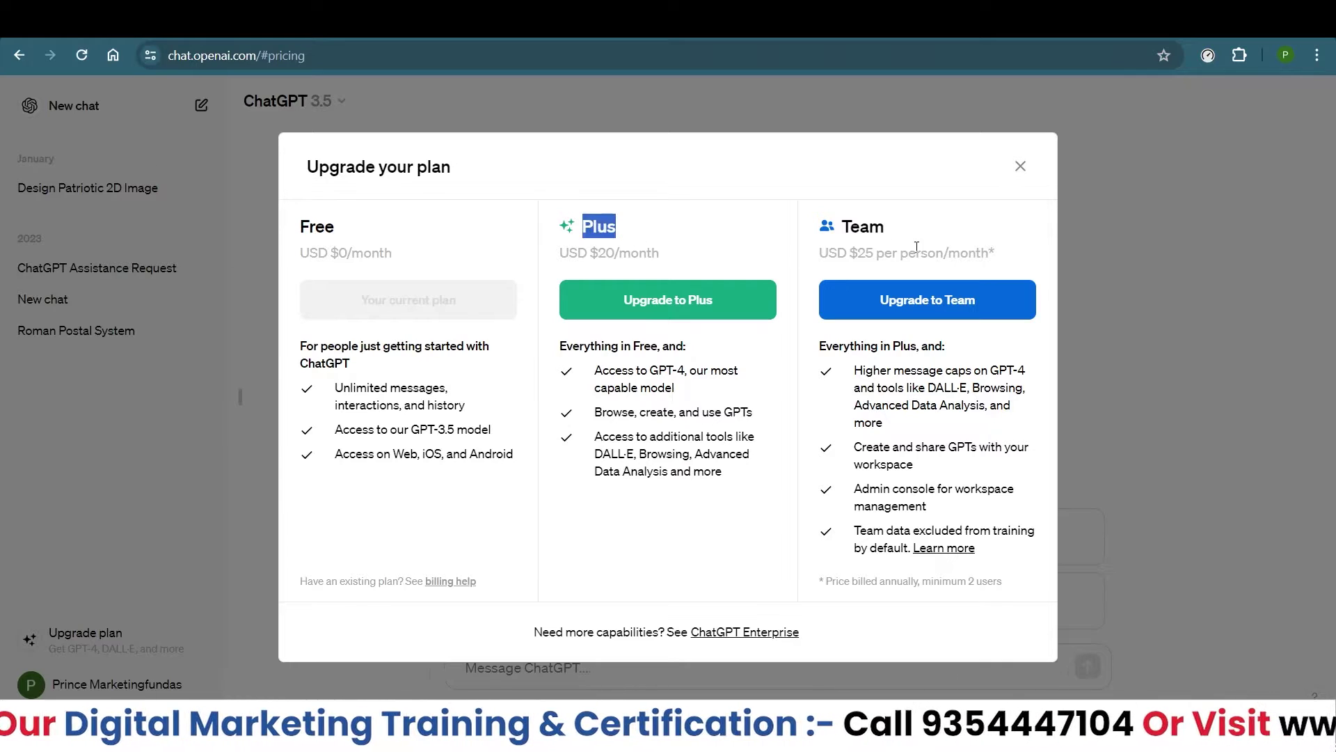
{"action": "left_click_drag", "start_coordinate": [851, 229], "coordinate": [875, 231]}
{"action": "left_click_drag", "start_coordinate": [614, 231], "coordinate": [663, 262]}
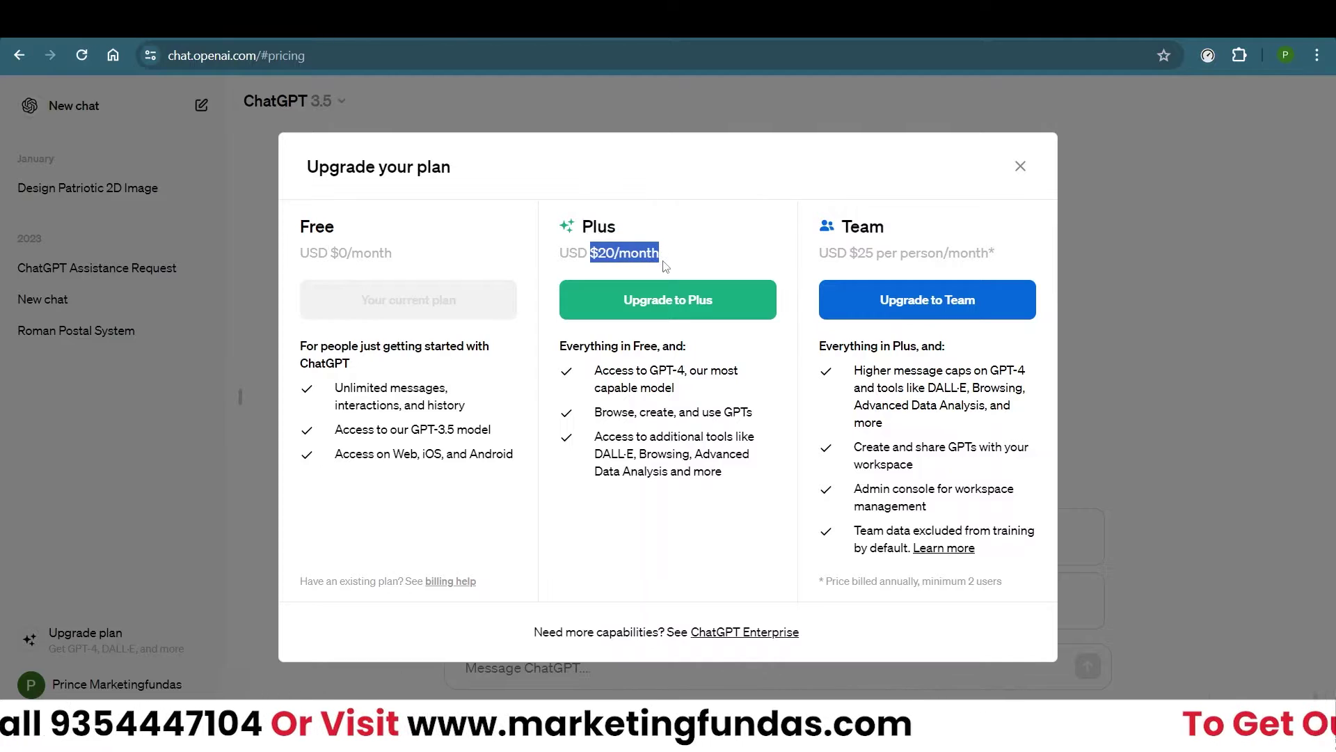
{"action": "left_click_drag", "start_coordinate": [849, 252], "coordinate": [1016, 257]}
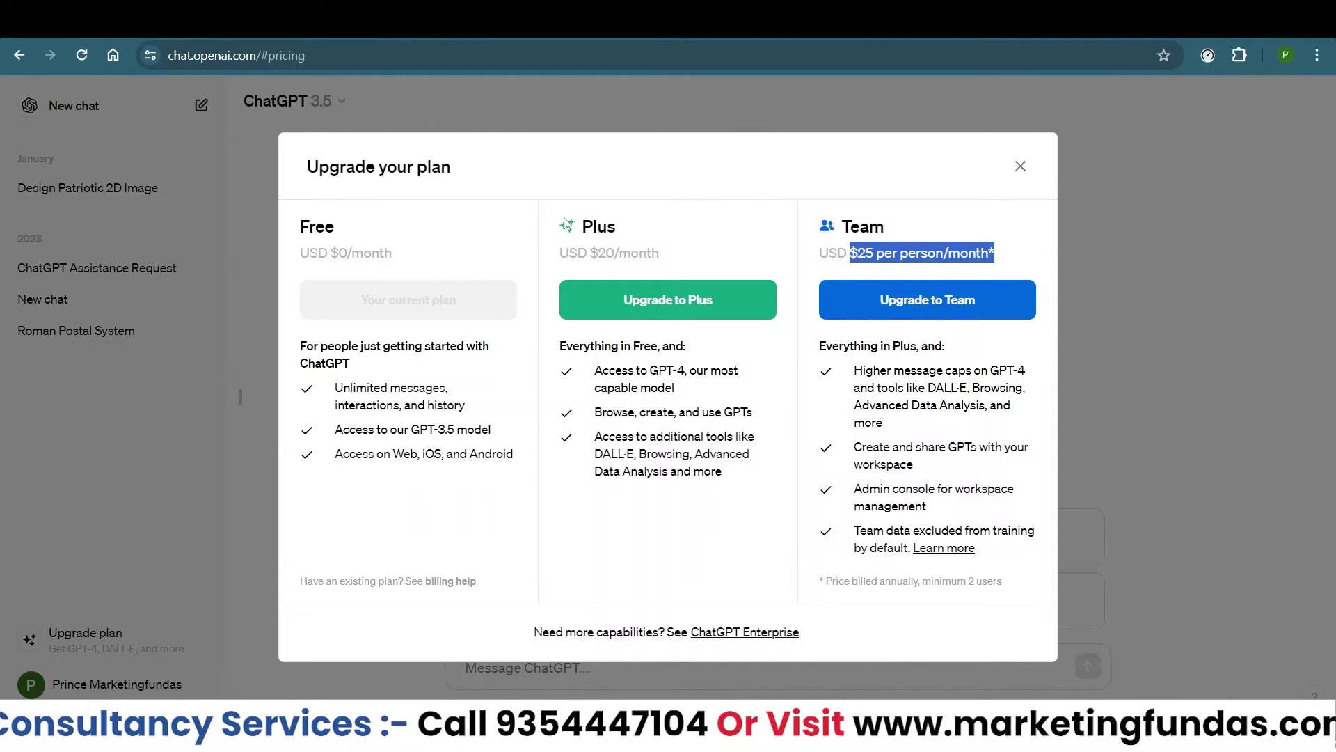
{"action": "left_click_drag", "start_coordinate": [580, 226], "coordinate": [608, 227]}
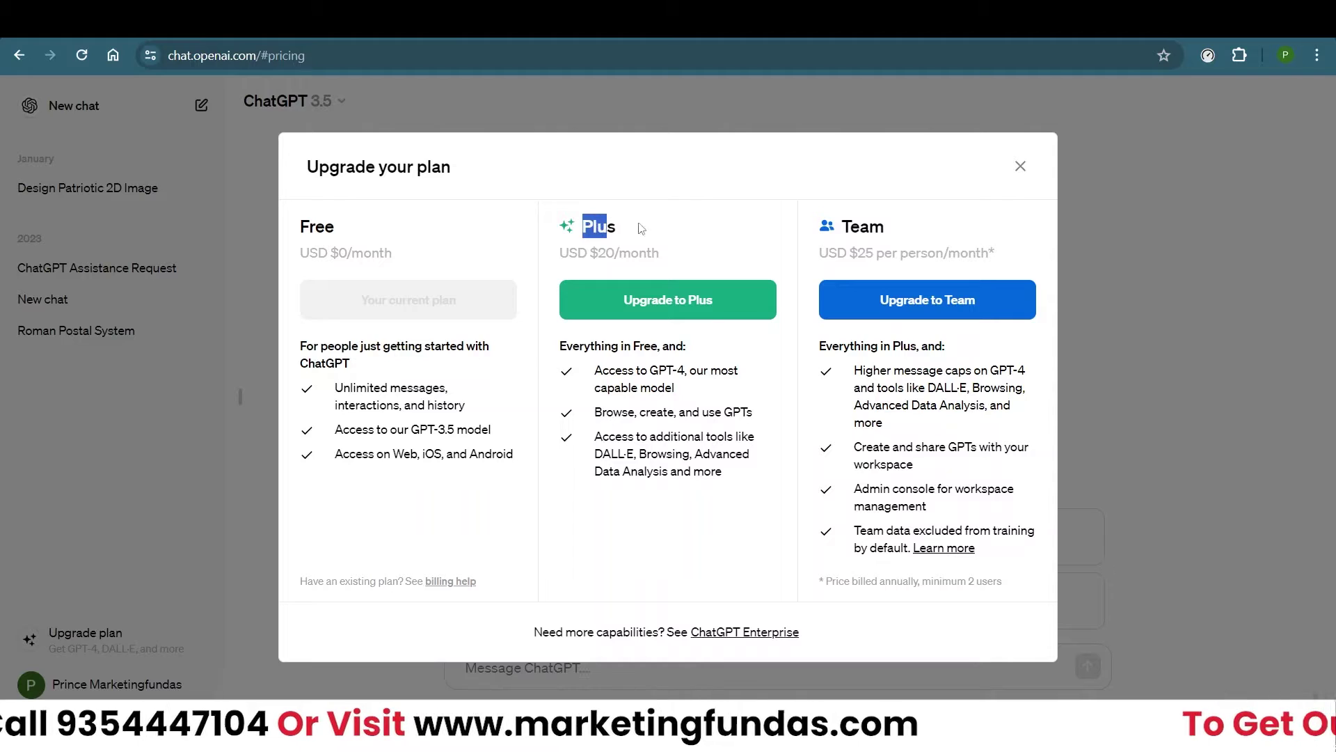
{"action": "left_click_drag", "start_coordinate": [861, 226], "coordinate": [877, 224]}
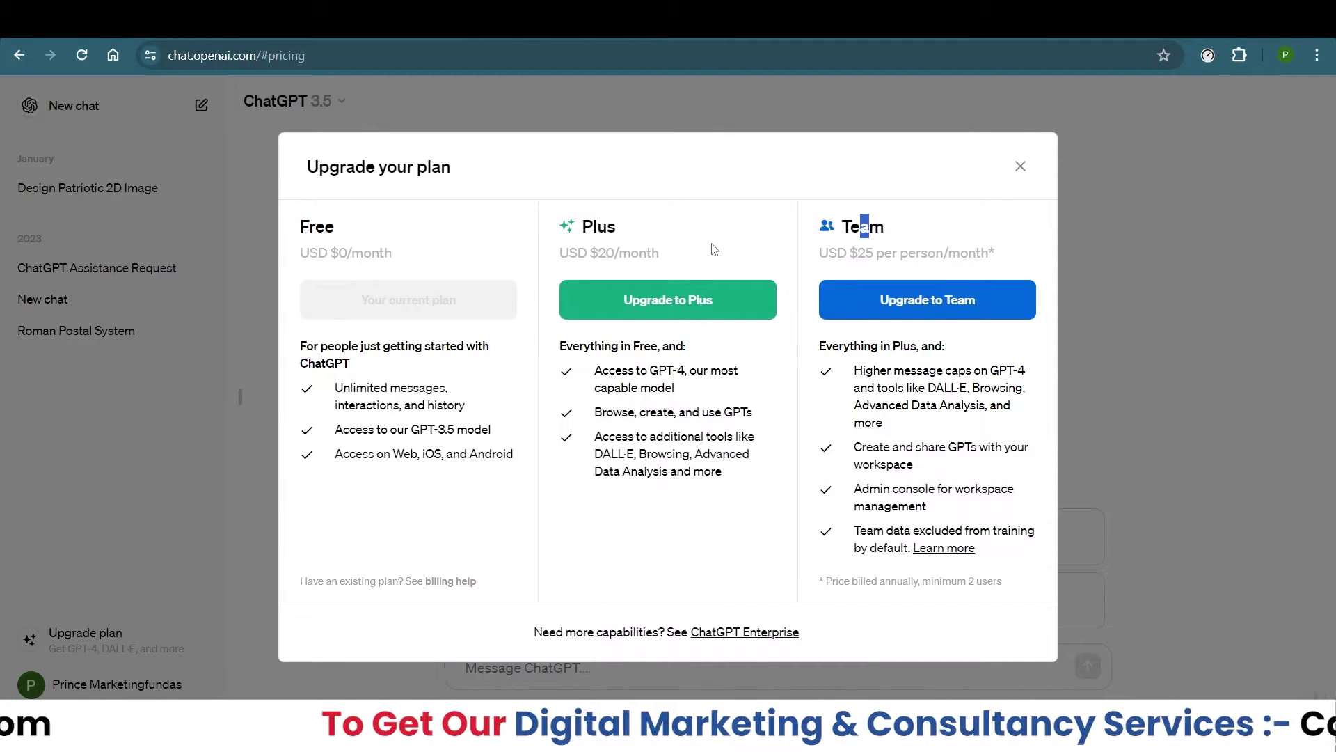
{"action": "left_click_drag", "start_coordinate": [295, 226], "coordinate": [336, 227]}
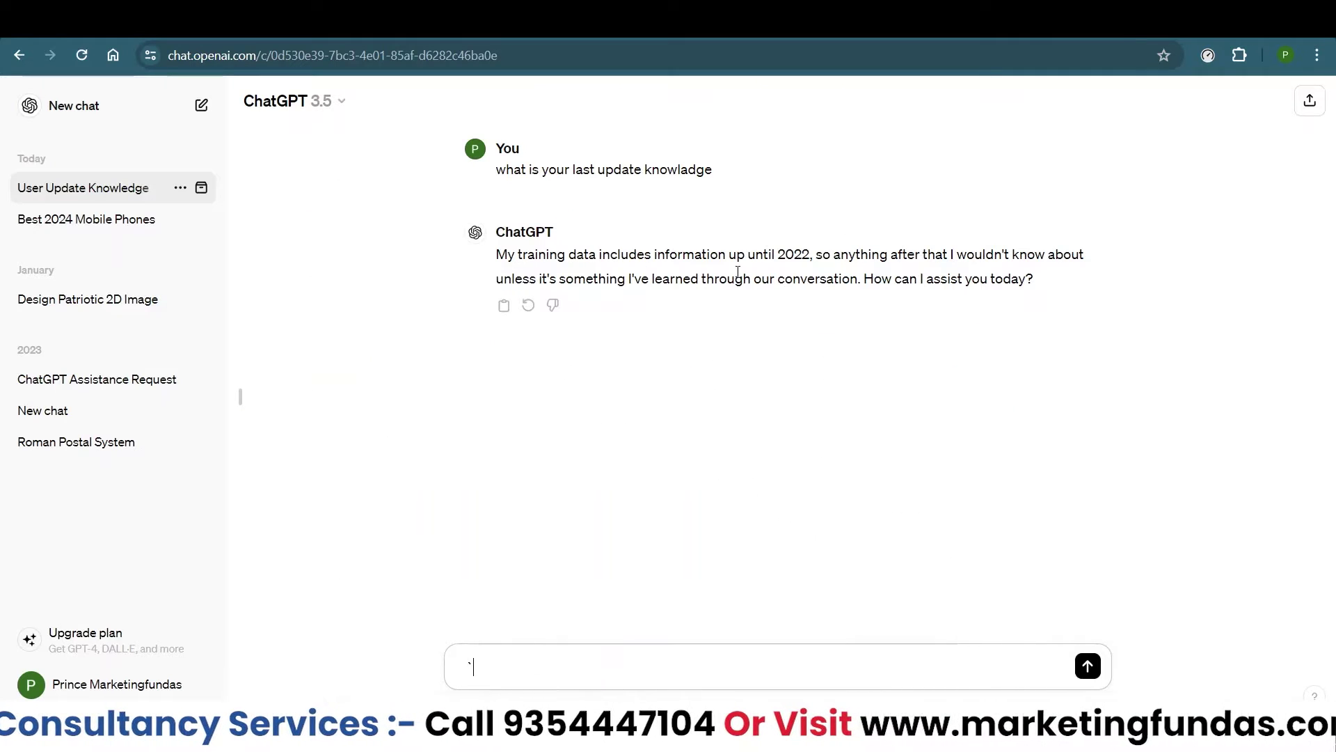
Highlight 'until 2022' in ChatGPT's reply, then open a new tab on the Google start page
{"action": "left_click_drag", "start_coordinate": [749, 256], "coordinate": [810, 259]}
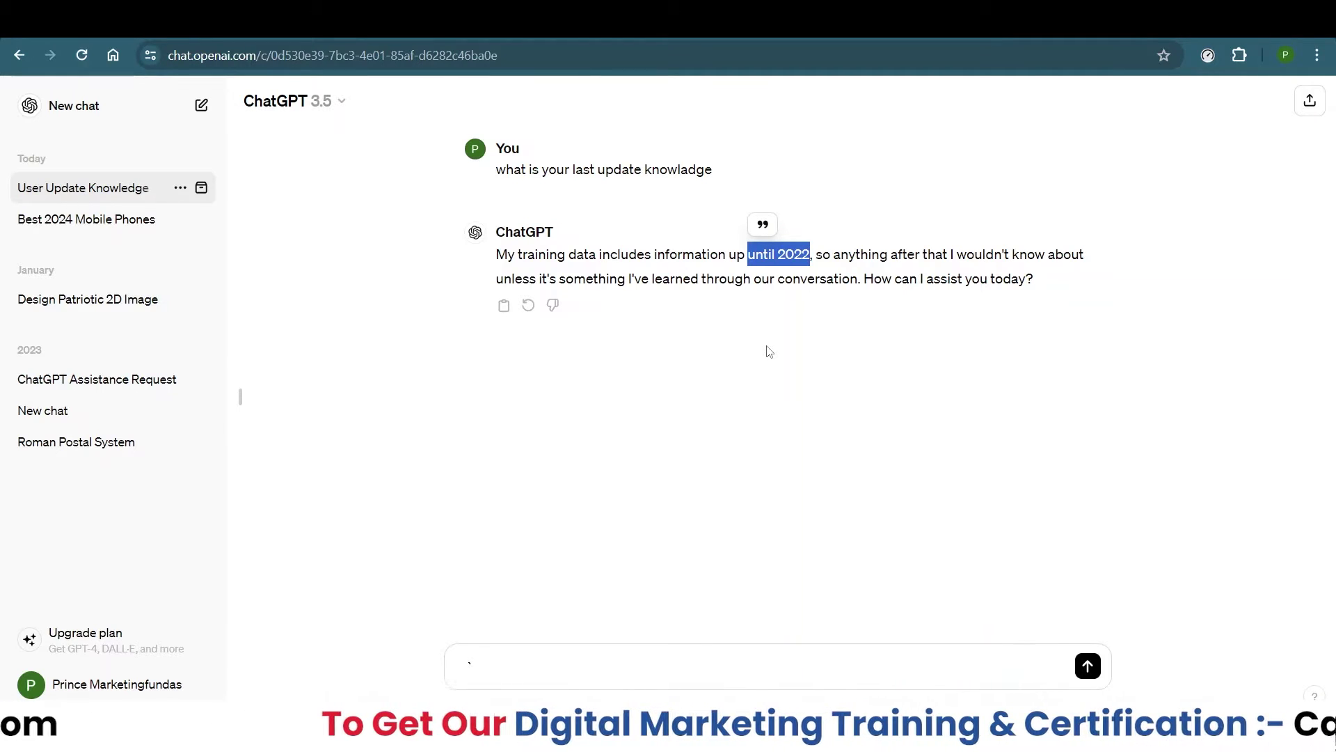
{"action": "key", "text": "ctrl+t"}
{"action": "type", "text": "`"}
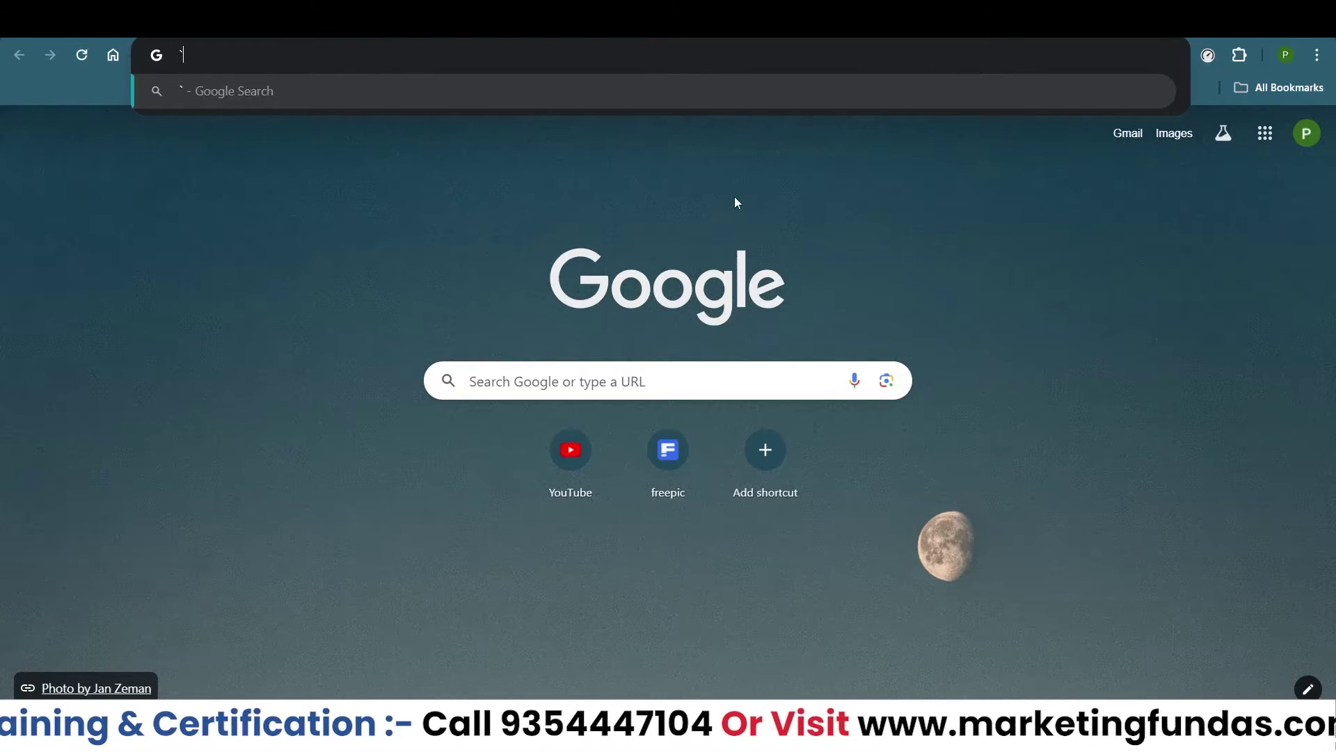
{"action": "type", "text": "`"}
{"action": "key", "text": "BackSpace"}
{"action": "key", "text": "BackSpace"}
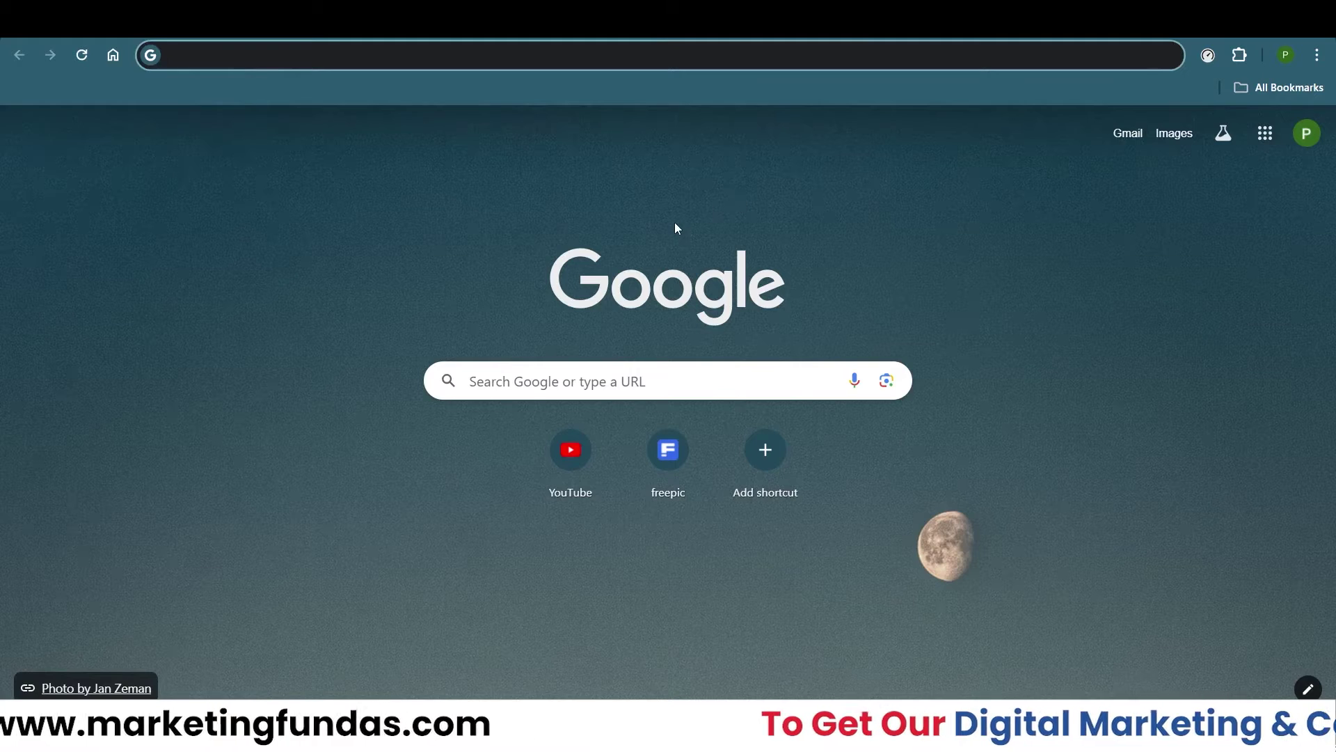
{"action": "type", "text": "`"}
{"action": "key", "text": "BackSpace"}
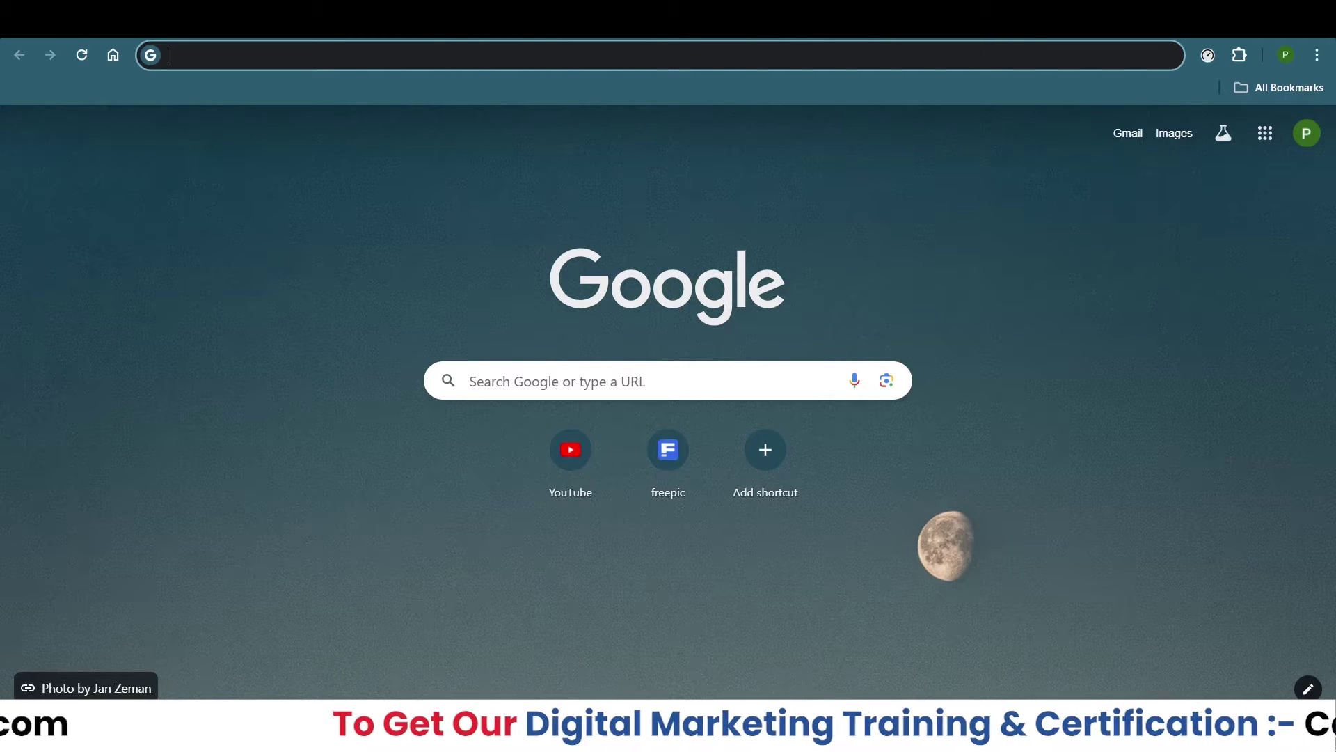
{"action": "type", "text": "`"}
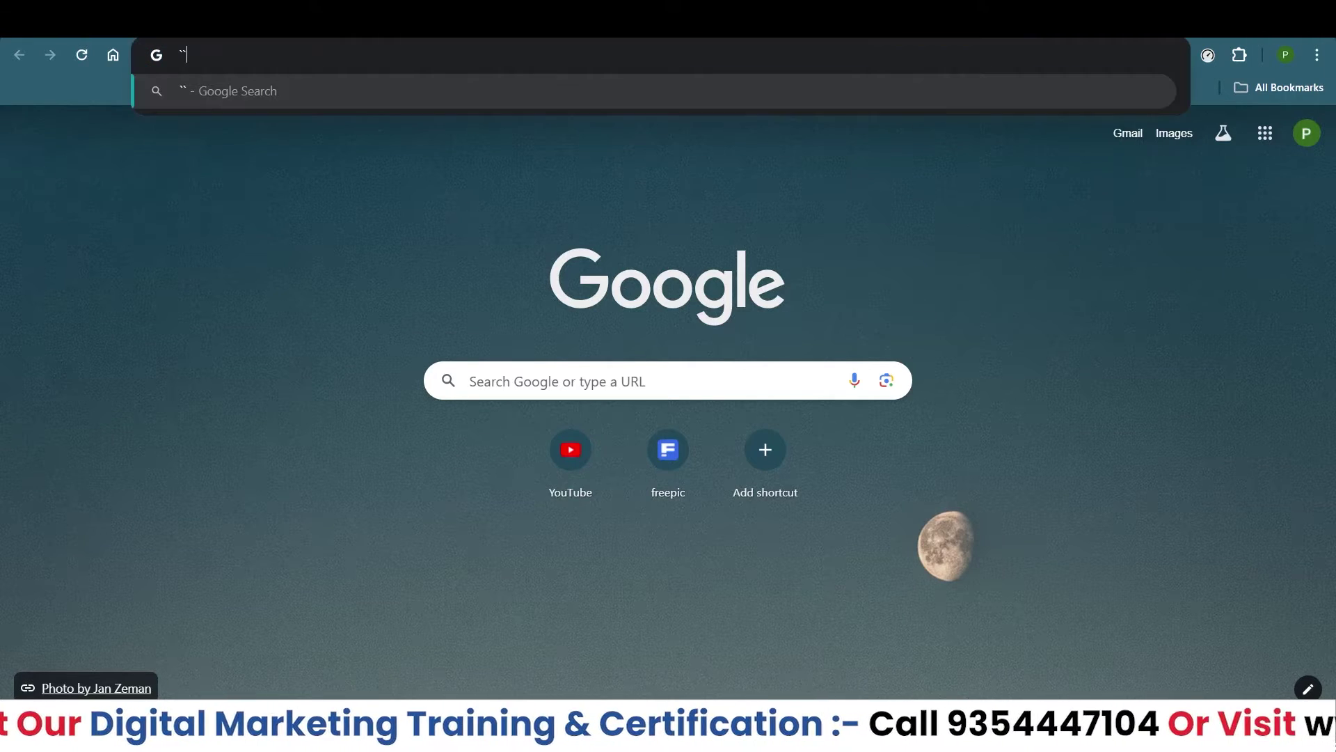
{"action": "type", "text": "``"}
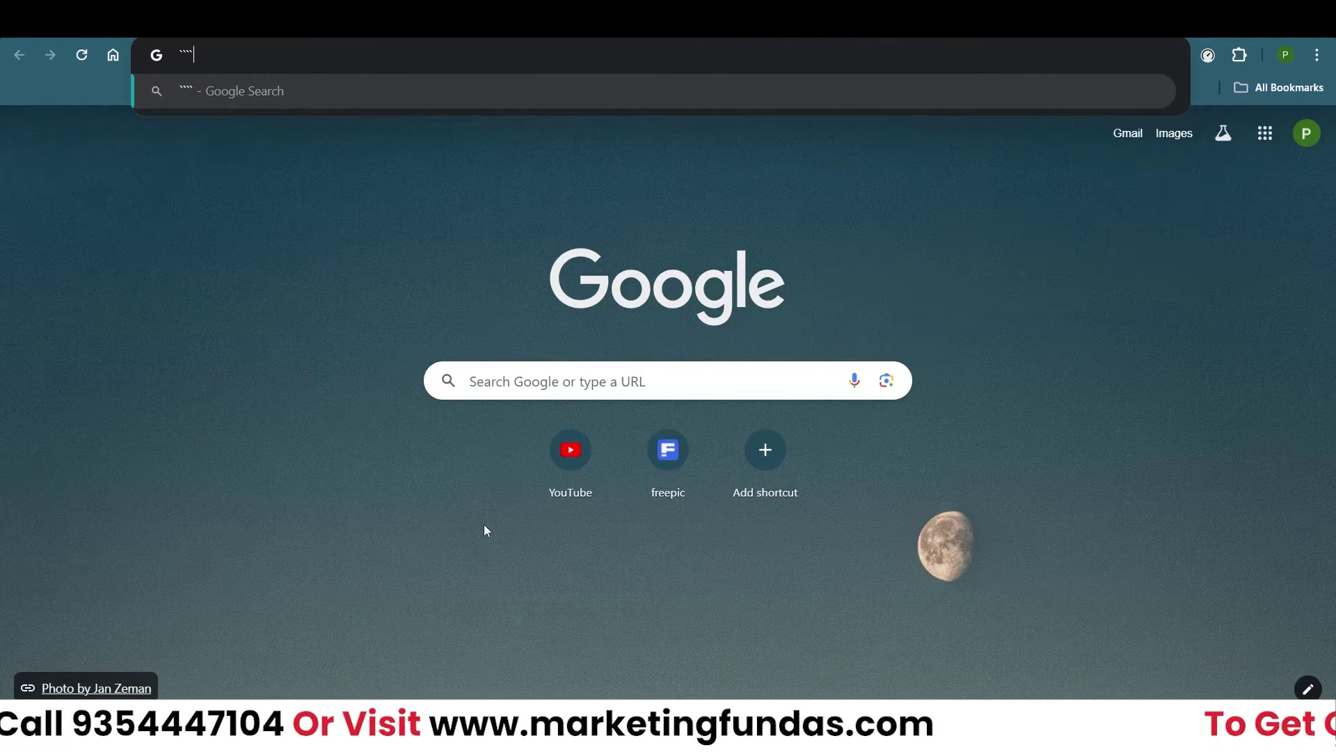
{"action": "key", "text": "BackSpace"}
{"action": "key", "text": "BackSpace"}
{"action": "key", "text": "BackSpace"}
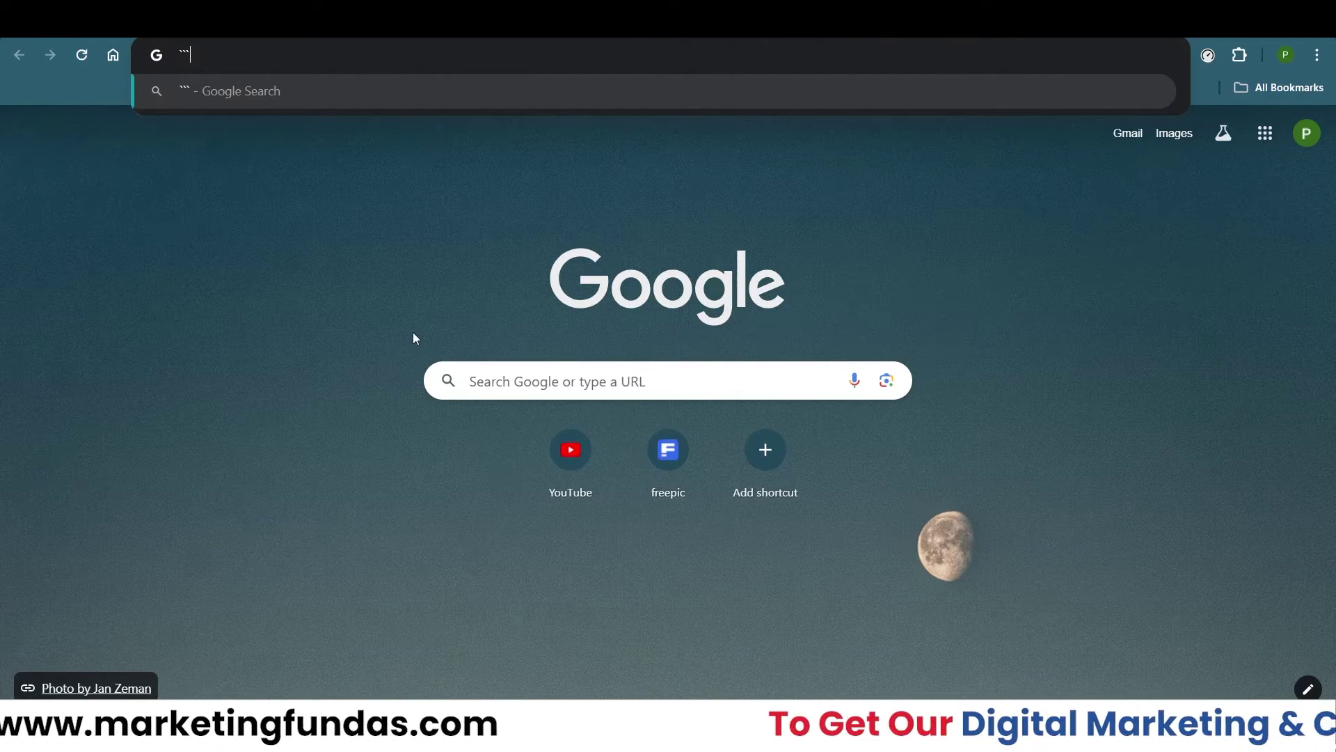
{"action": "type", "text": "`"}
{"action": "key", "text": "BackSpace"}
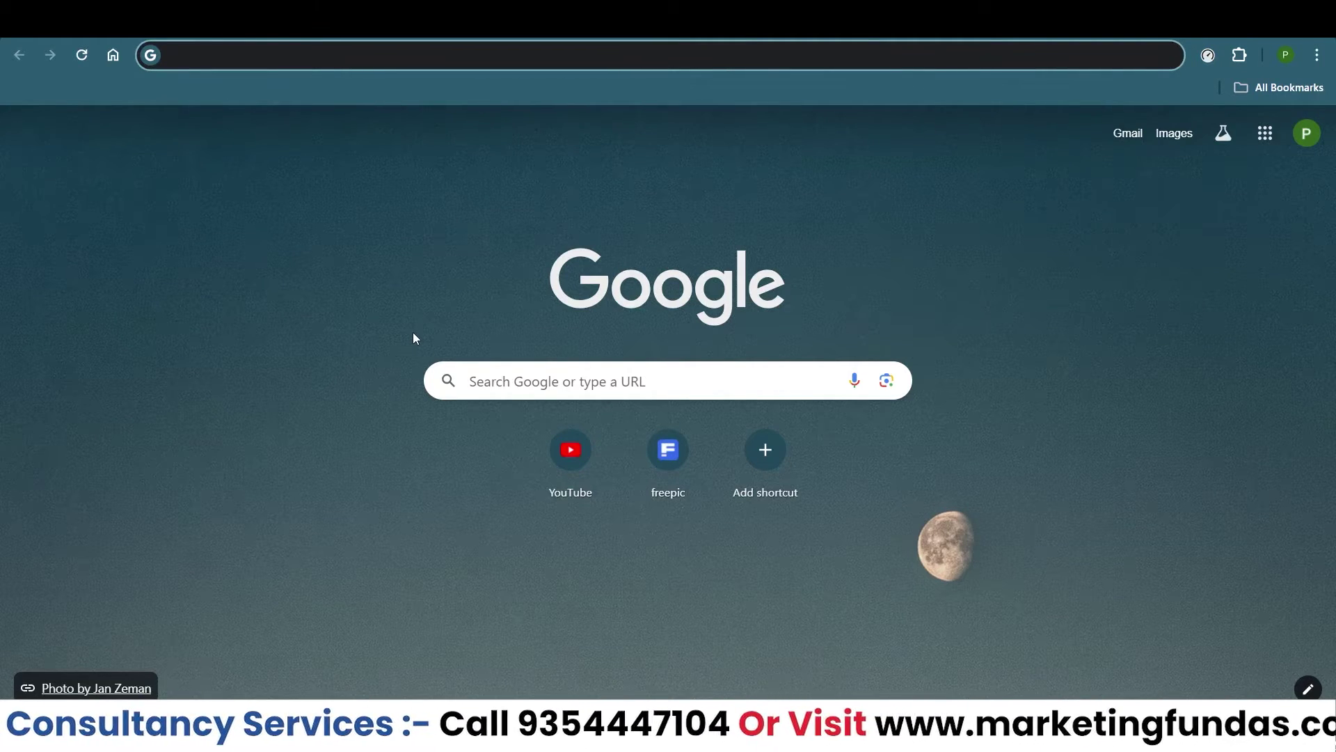
{"action": "type", "text": "`"}
{"action": "key", "text": "BackSpace"}
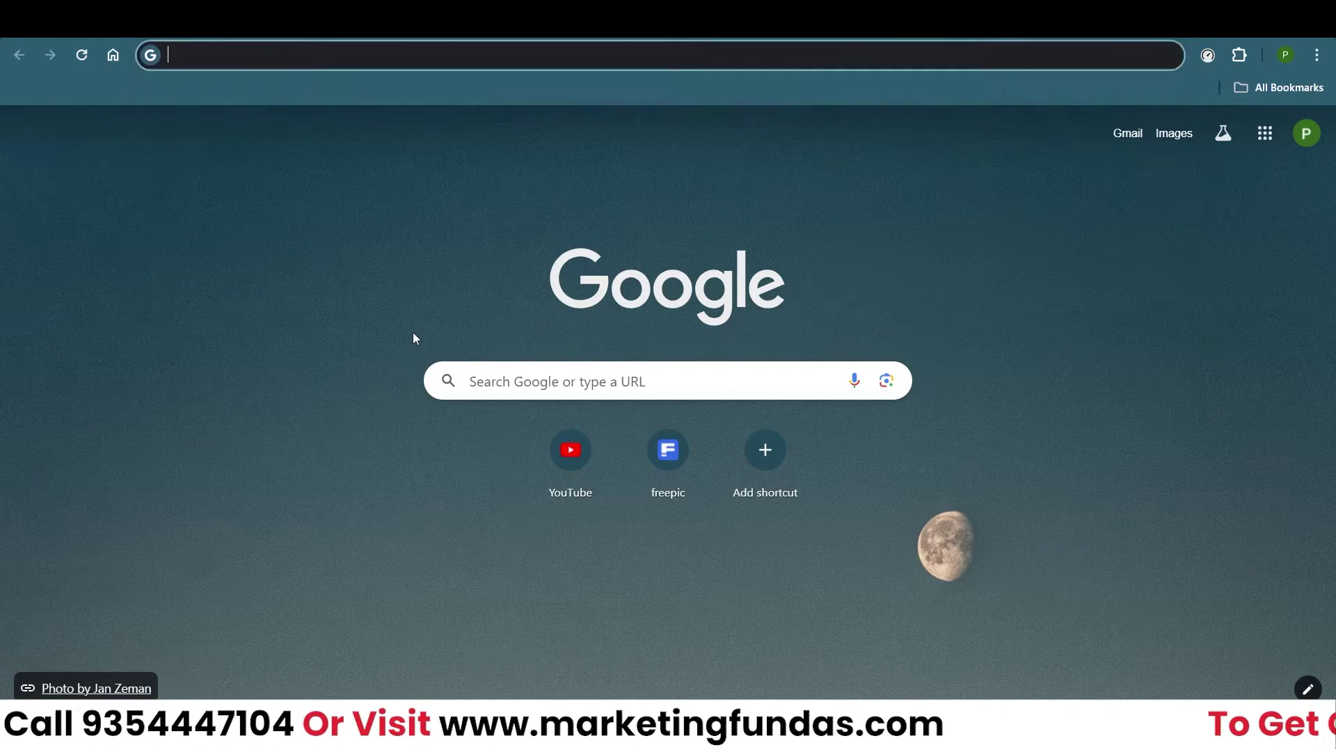
{"action": "type", "text": "webchat"}
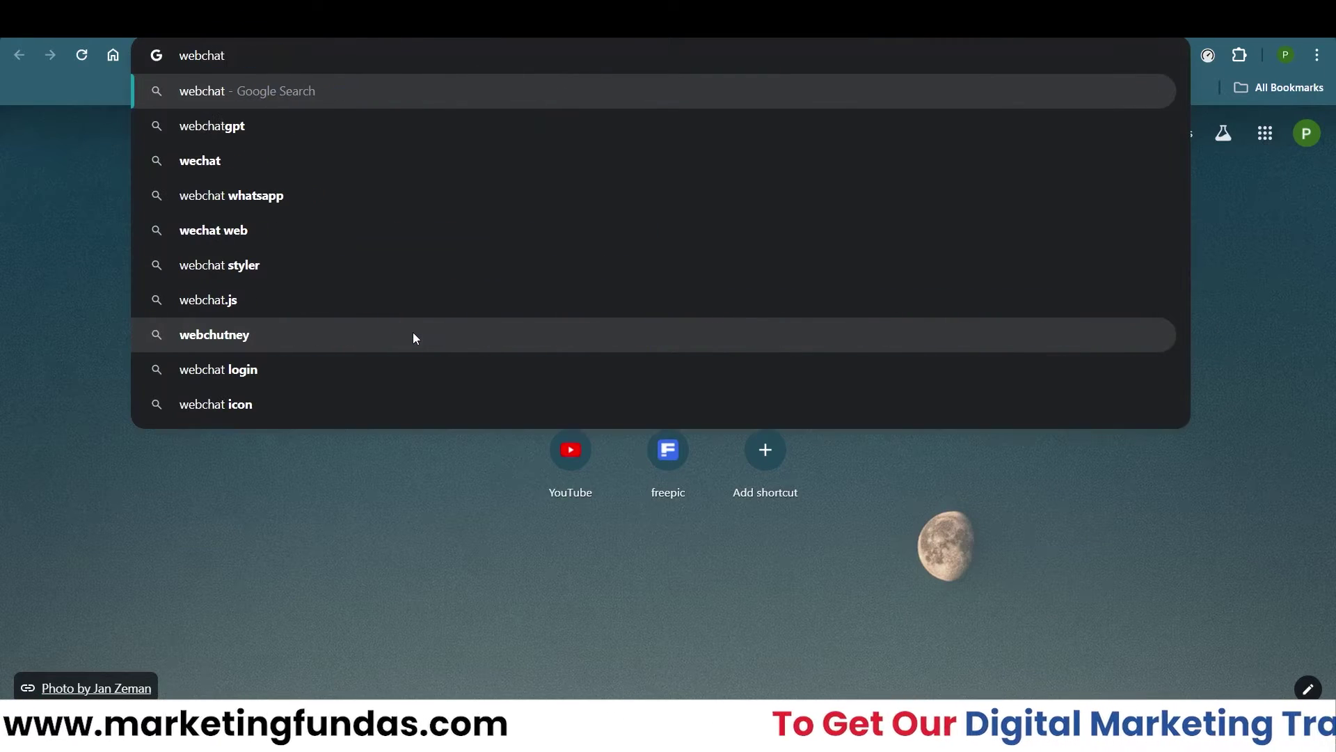
{"action": "type", "text": "gpt"}
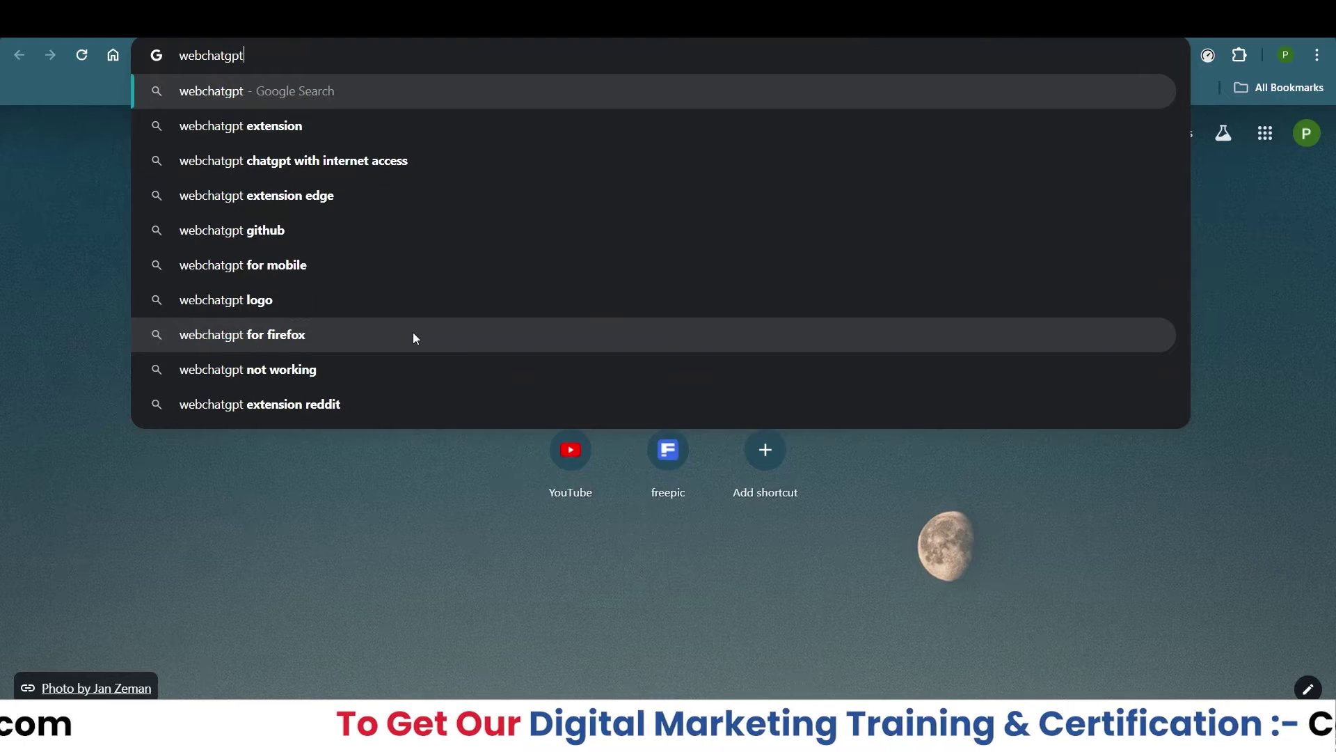
Search Google for webchatgpt and open the WebChatGPT Chrome Web Store result
{"action": "left_click_drag", "start_coordinate": [257, 56], "coordinate": [179, 56]}
{"action": "left_click", "coordinate": [261, 55]}
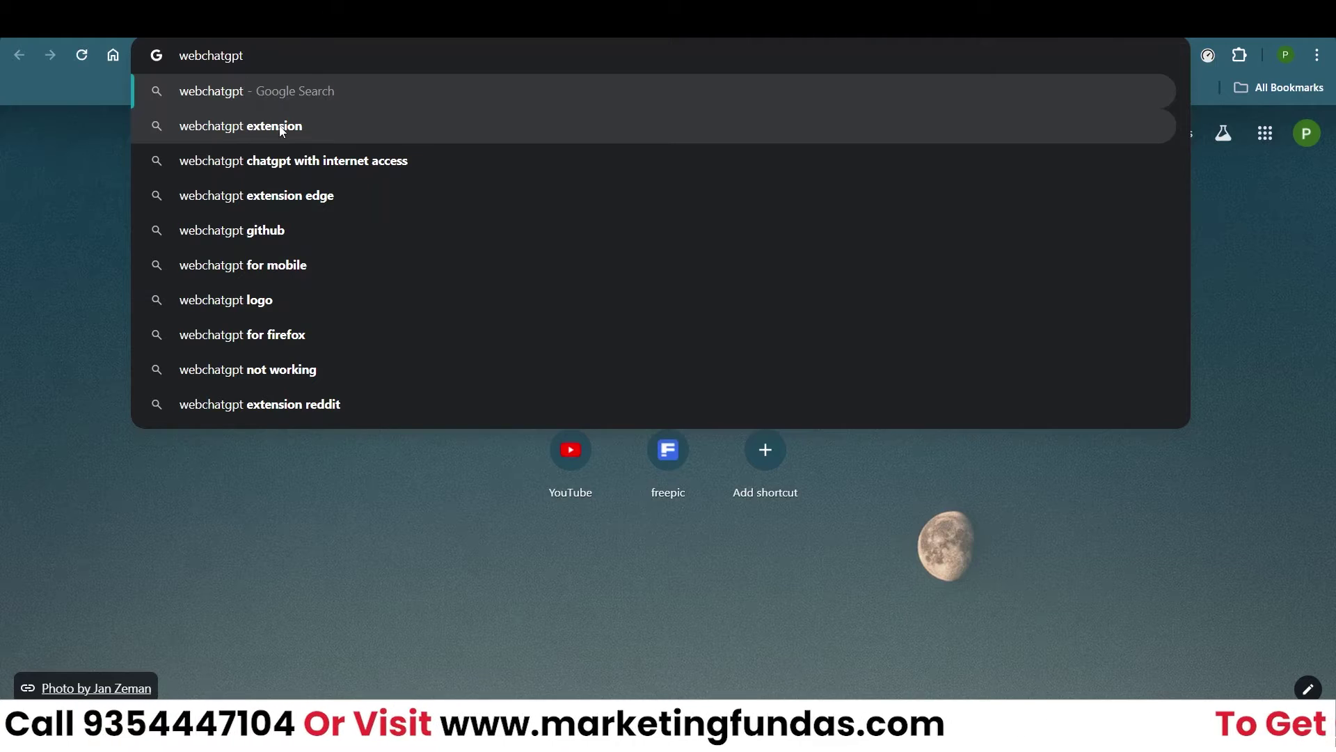
{"action": "key", "text": "Down"}
{"action": "key", "text": "Up"}
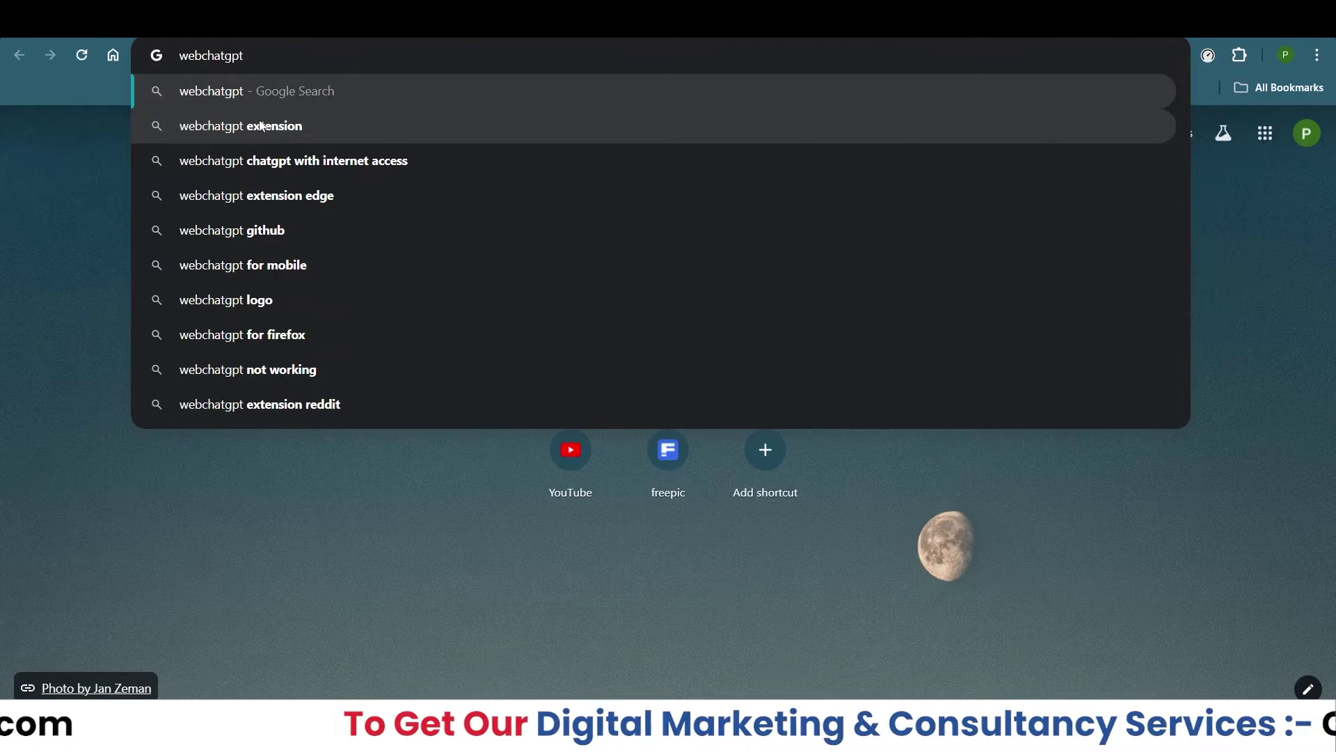
{"action": "key", "text": "Return"}
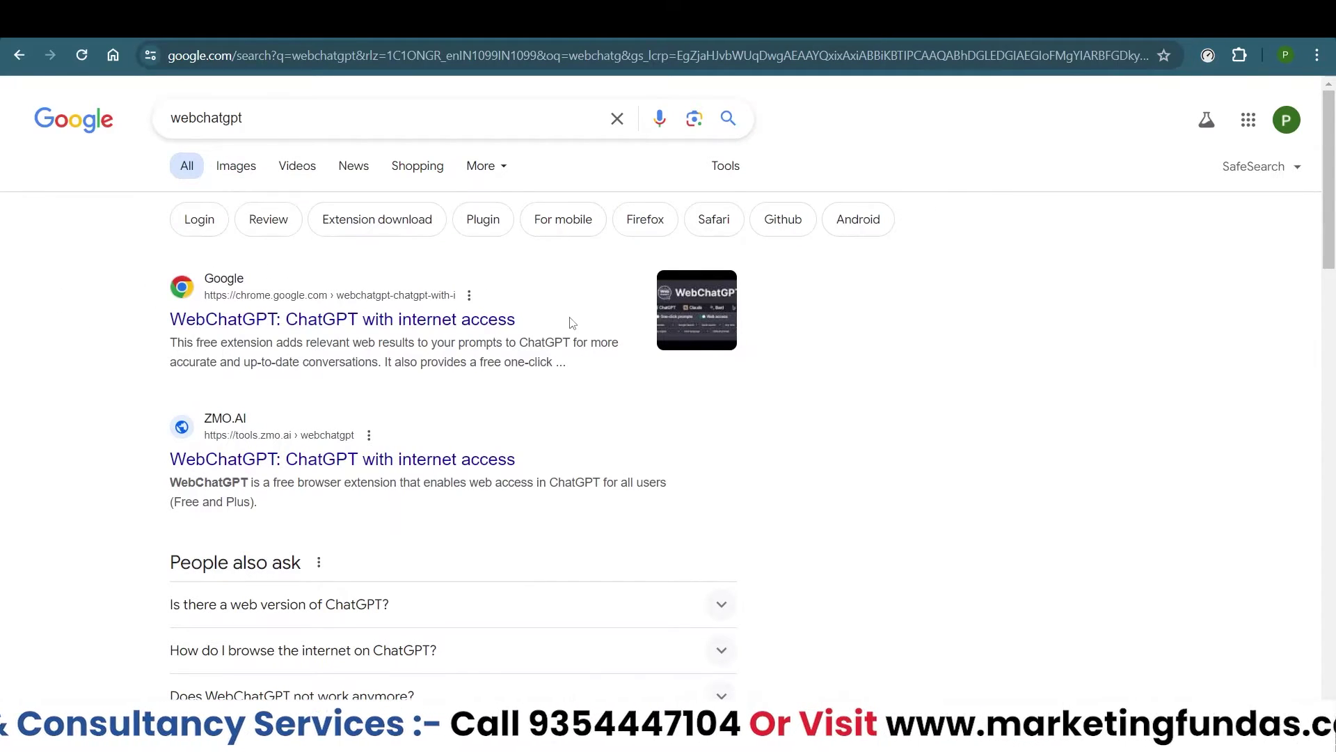
{"action": "left_click", "coordinate": [289, 321]}
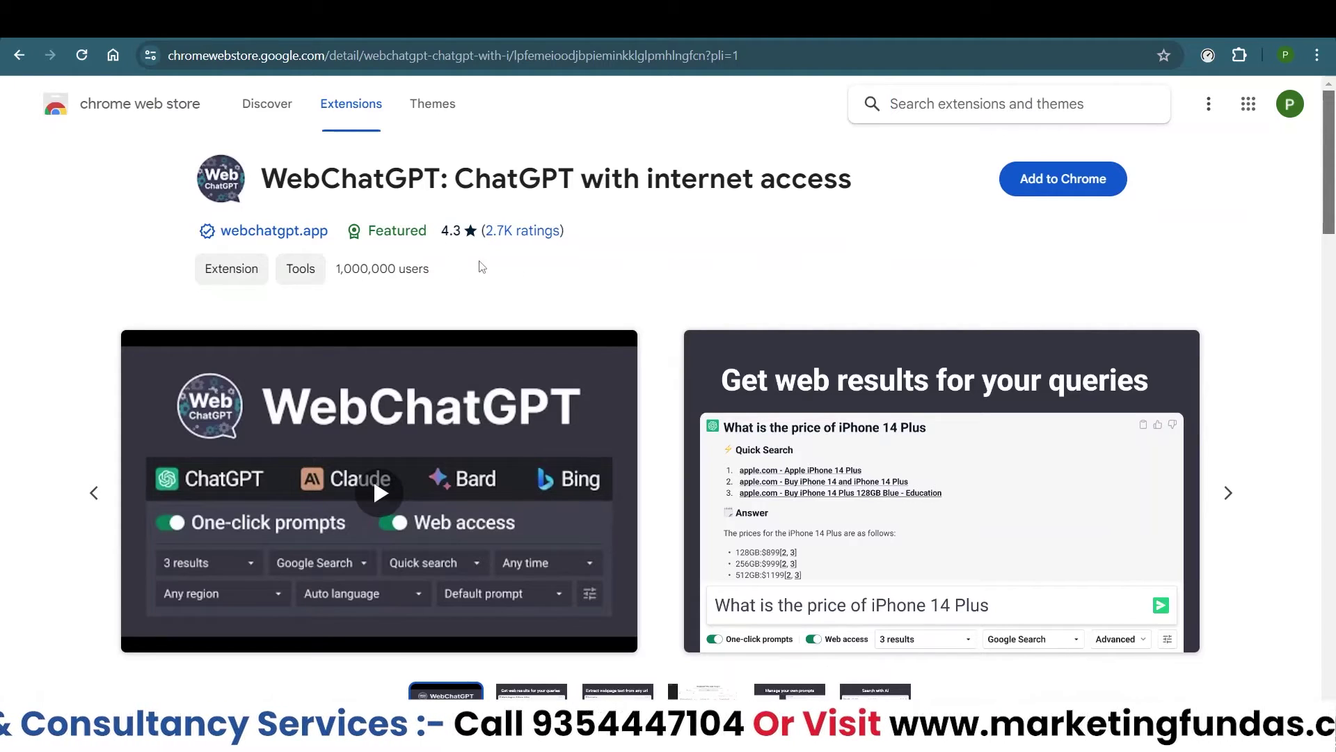
Install the WebChatGPT extension from the Chrome Web Store, confirming its permissions
{"action": "left_click_drag", "start_coordinate": [336, 271], "coordinate": [447, 284]}
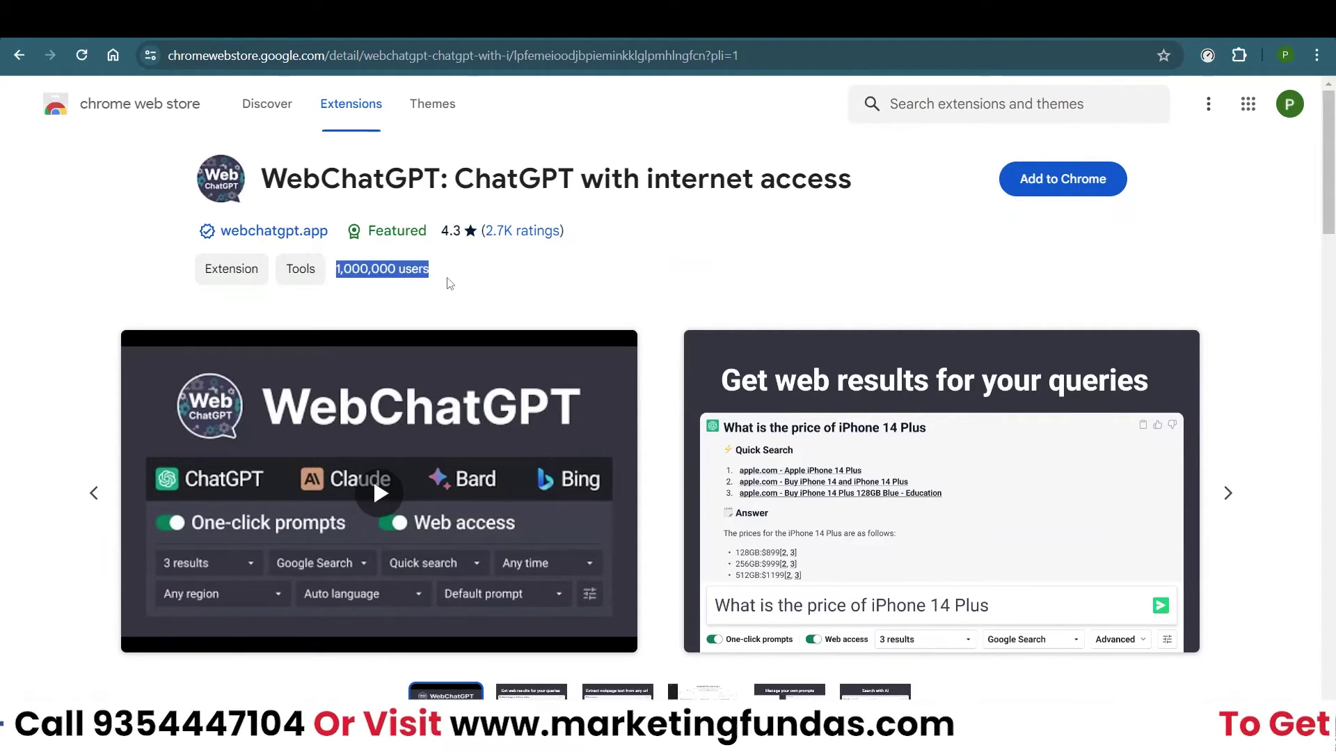
{"action": "left_click", "coordinate": [453, 283]}
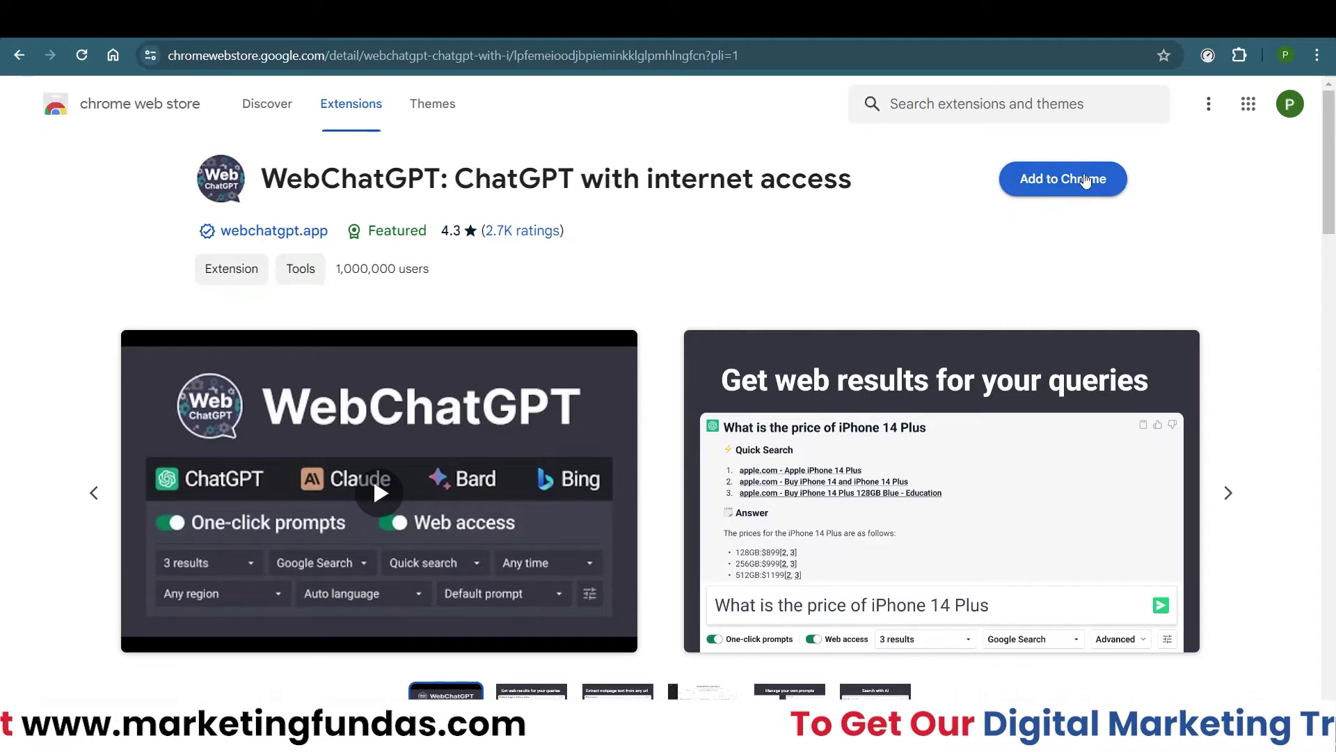
{"action": "left_click", "coordinate": [1084, 181]}
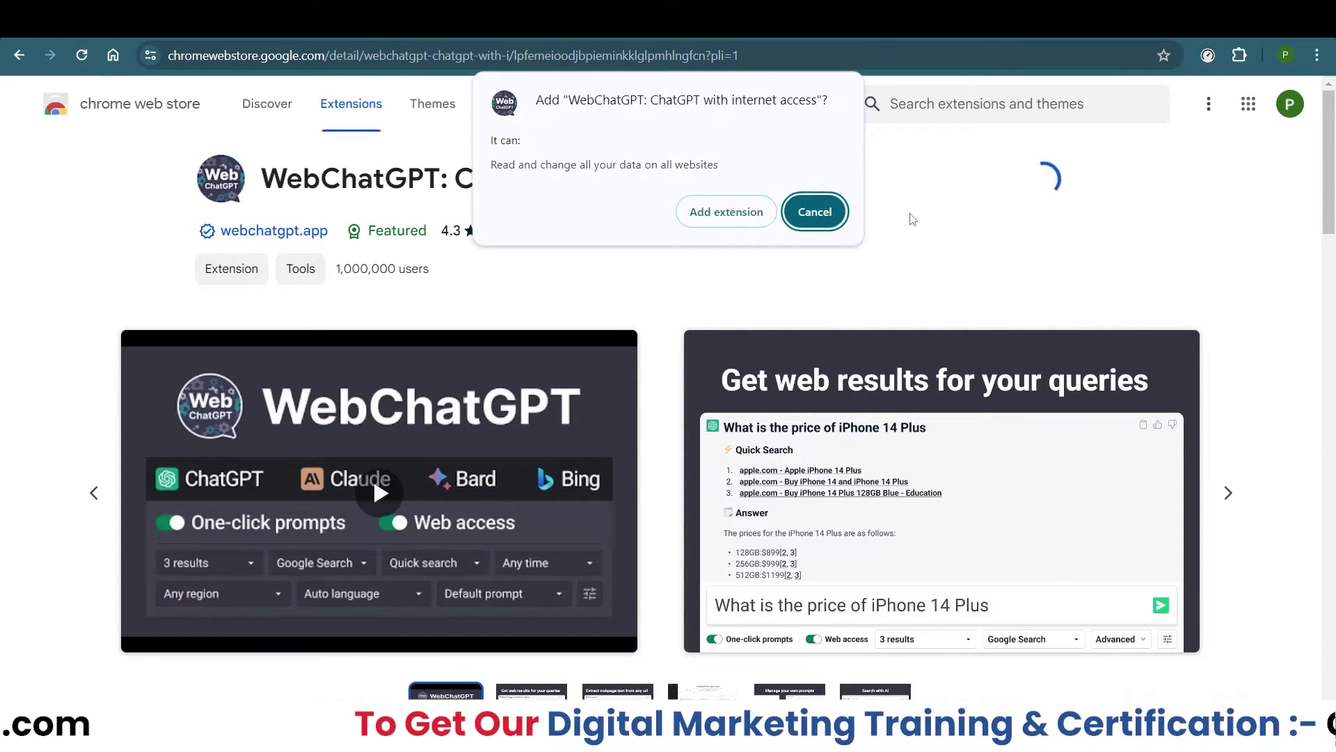
{"action": "left_click", "coordinate": [710, 216]}
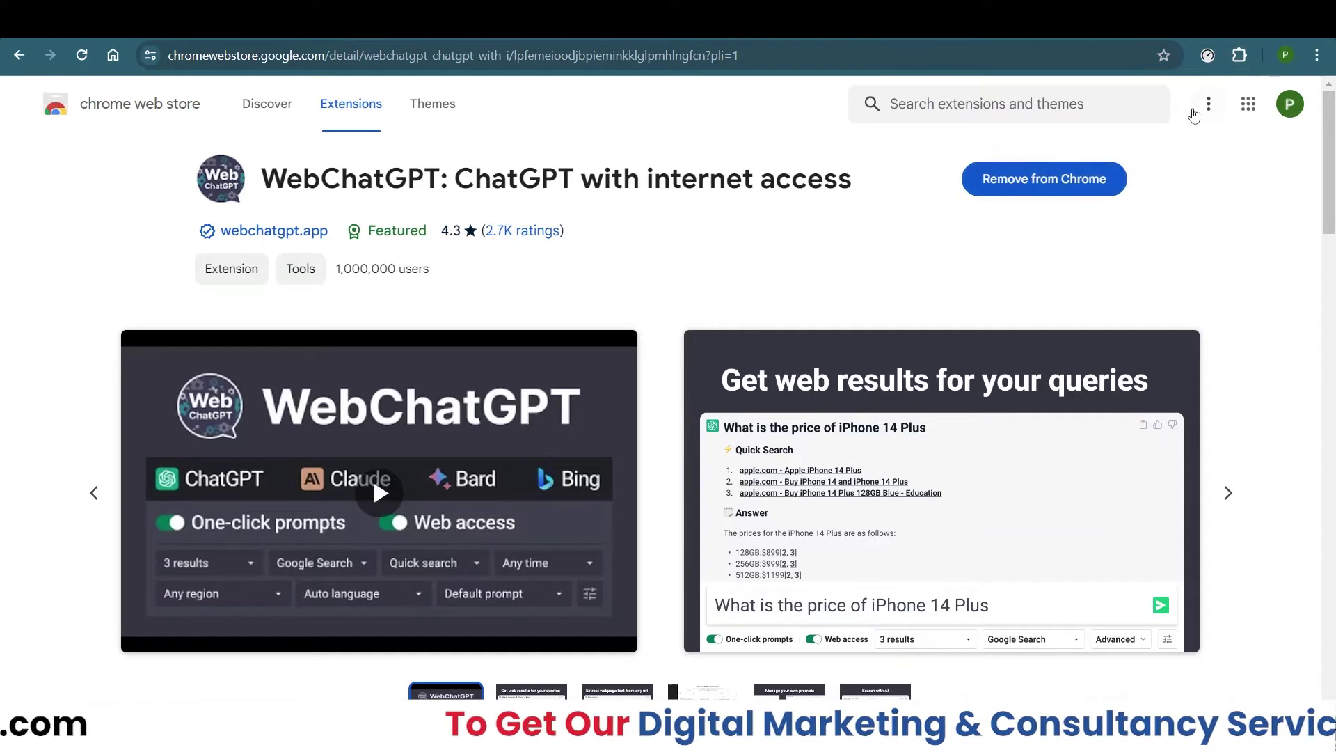
Pin WebChatGPT in the Extensions menu and start a fresh new tab
{"action": "left_click", "coordinate": [1239, 56]}
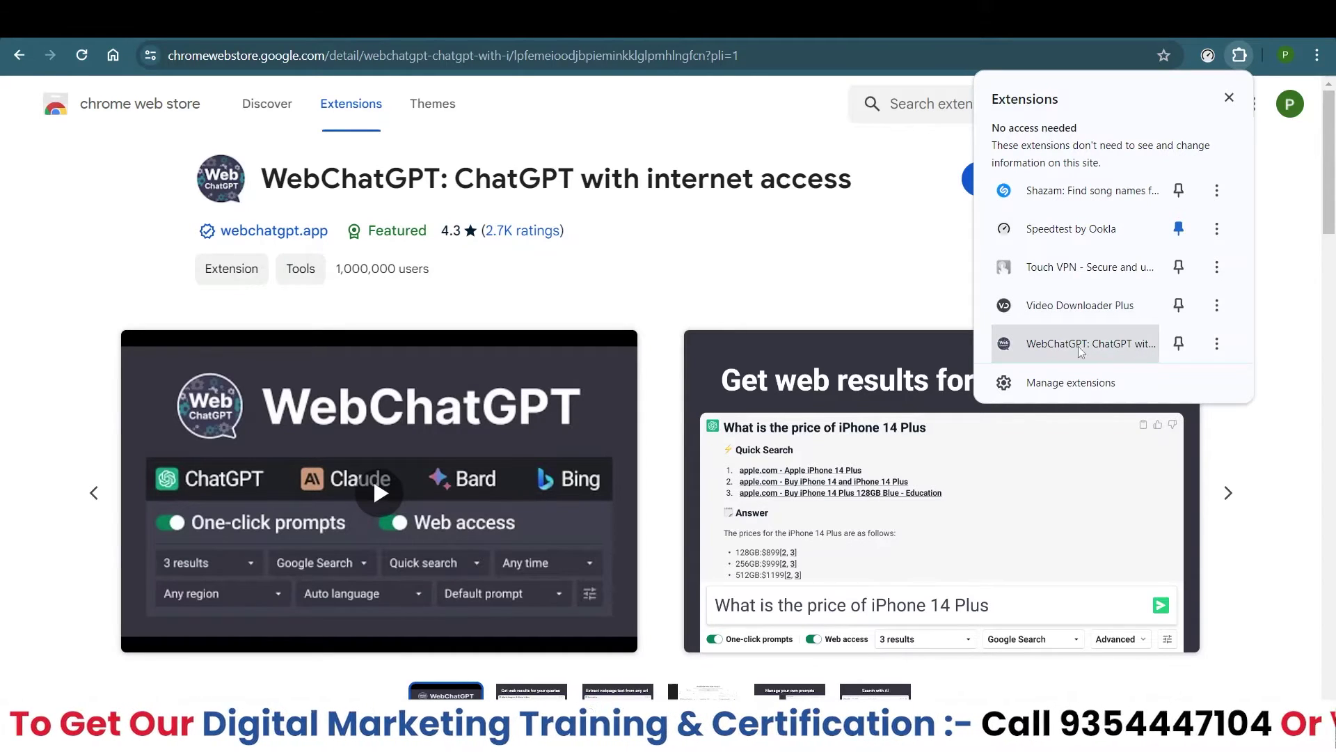
{"action": "left_click", "coordinate": [1179, 343]}
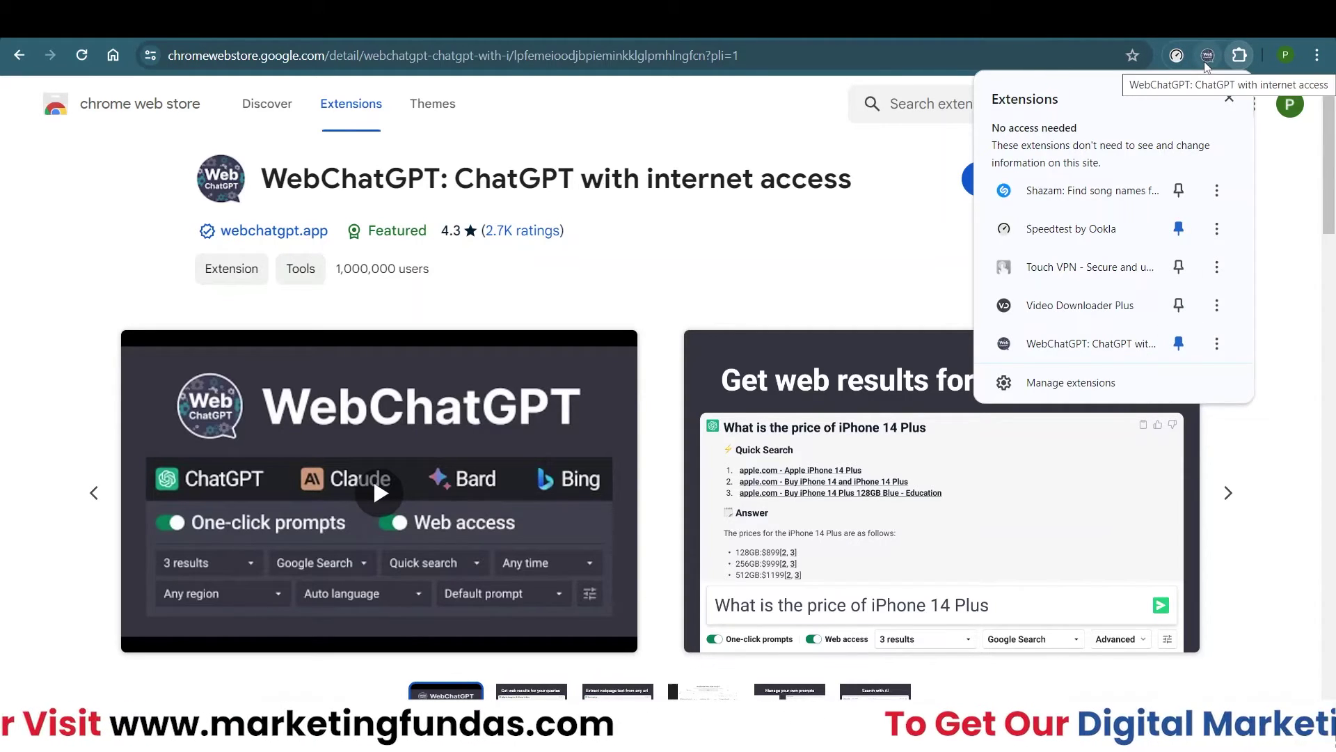
{"action": "left_click", "coordinate": [874, 226]}
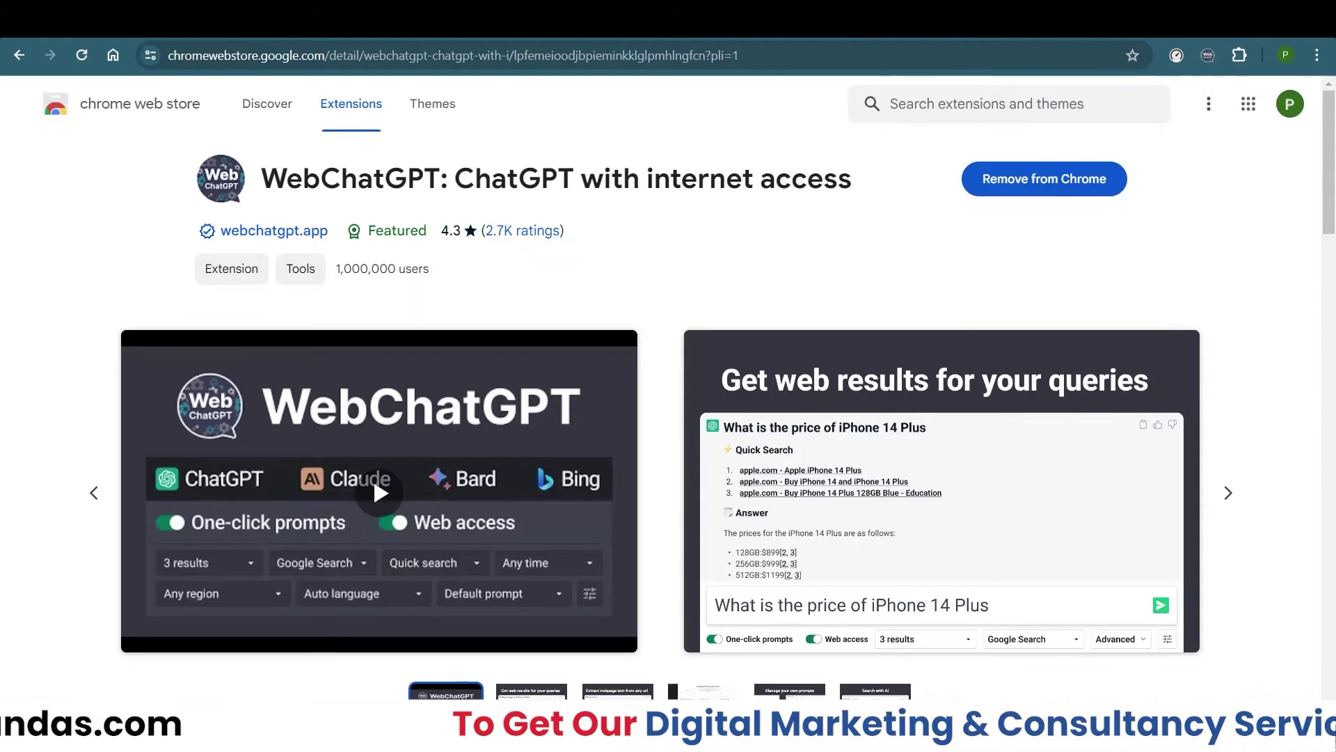
{"action": "key", "text": "ctrl+t"}
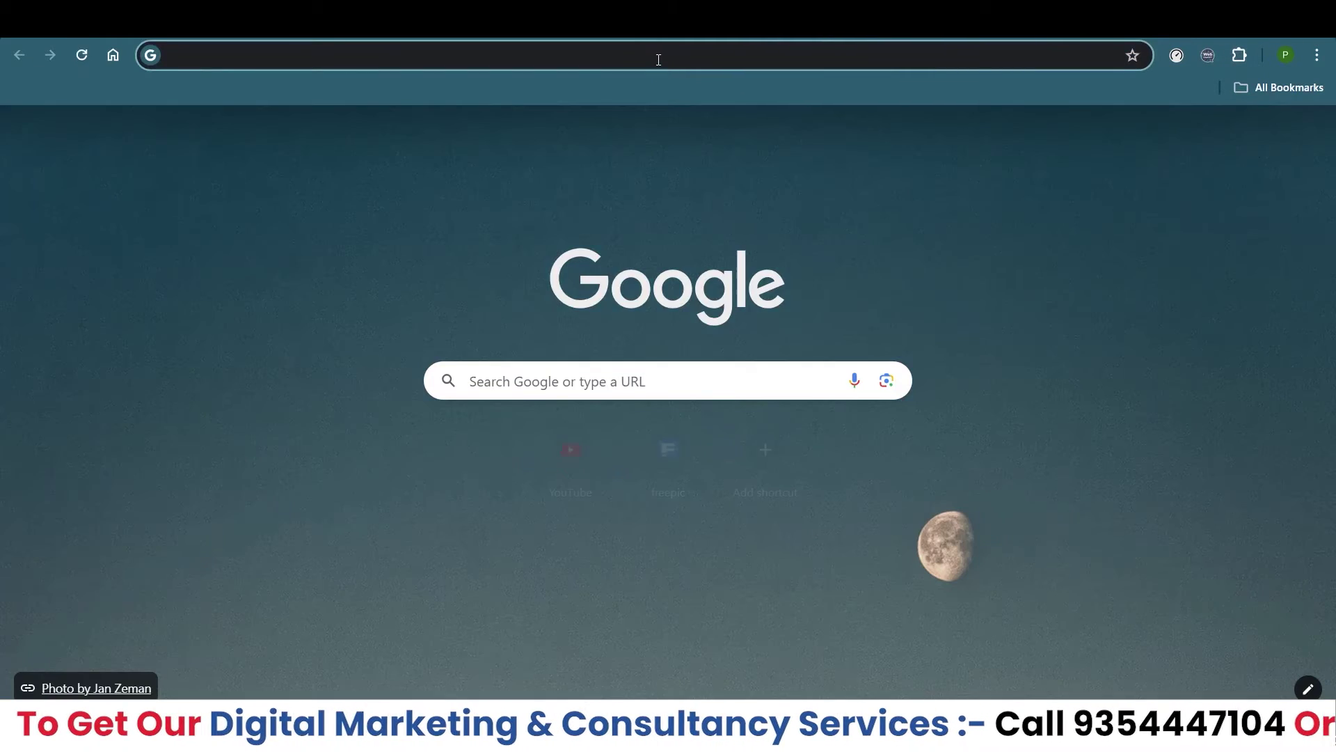
Load chat.openai.com from the 'chat' autocomplete and clear stray characters from the message box
{"action": "left_click", "coordinate": [659, 57]}
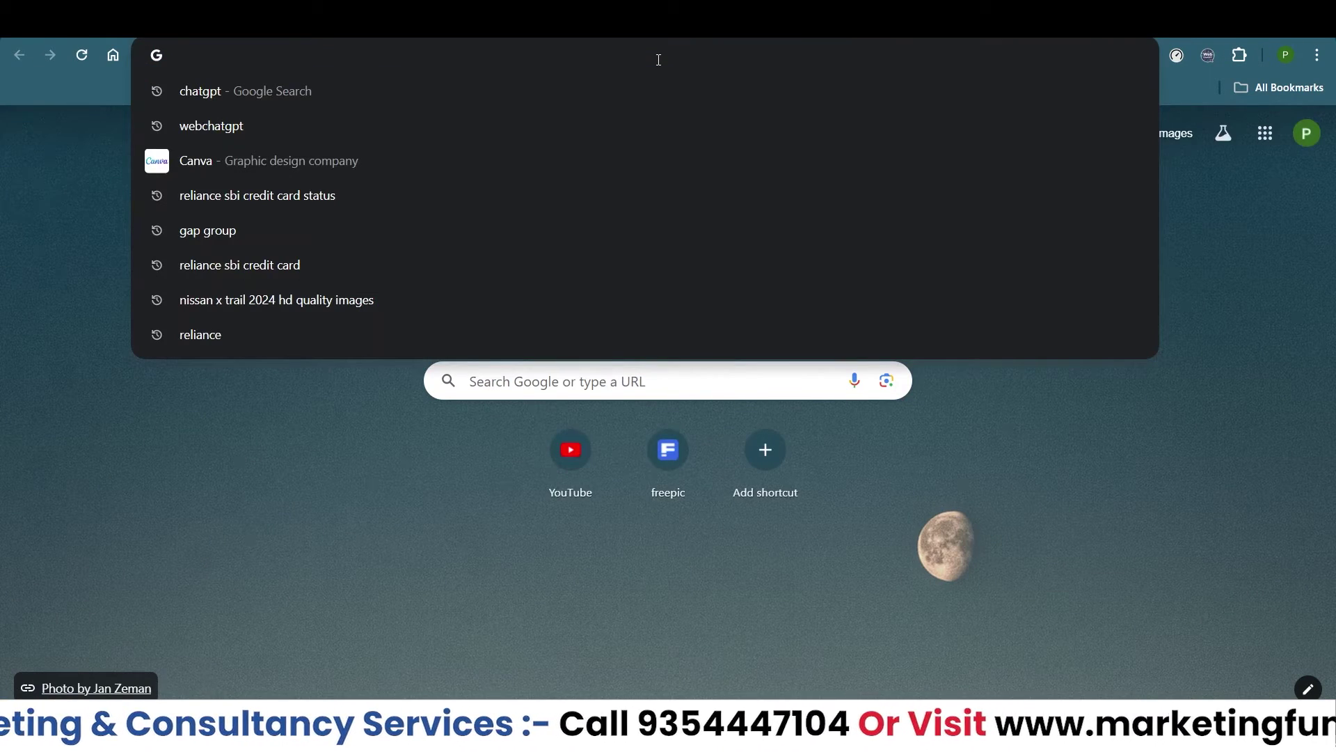
{"action": "type", "text": "chat"}
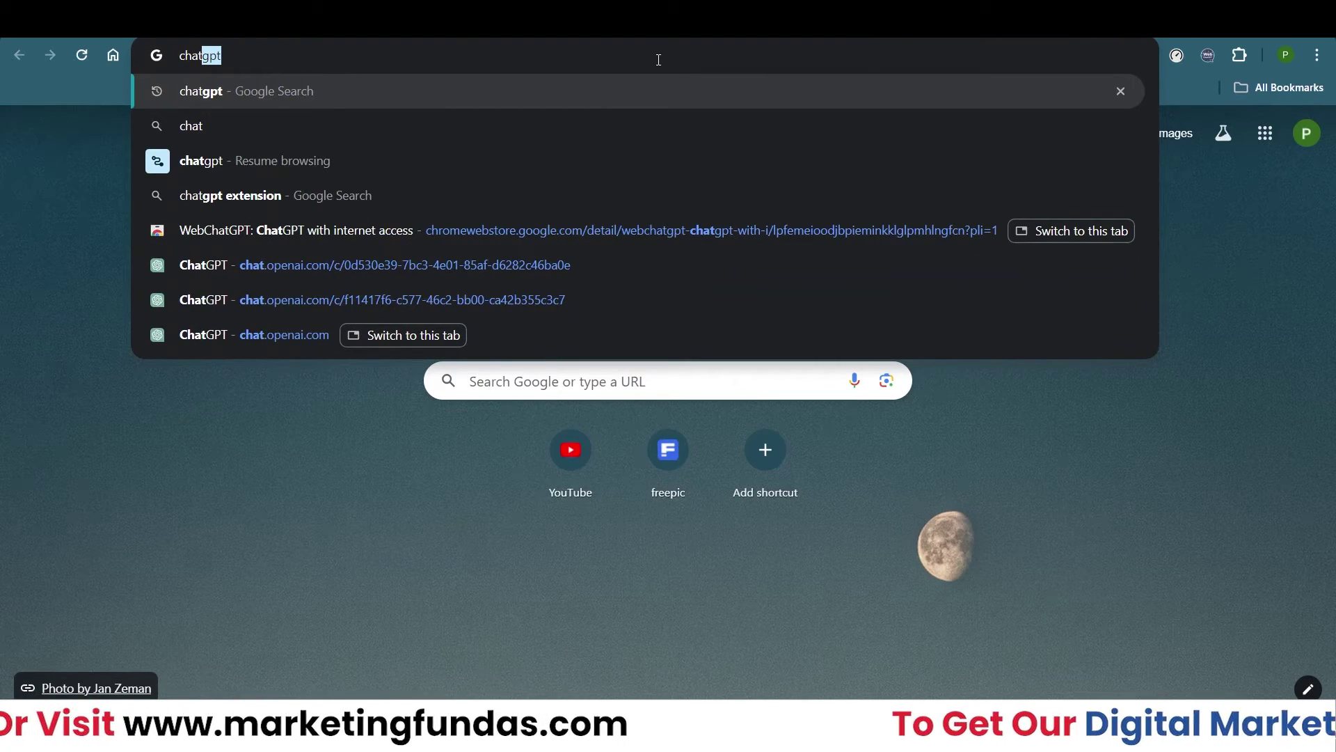
{"action": "key", "text": "Return"}
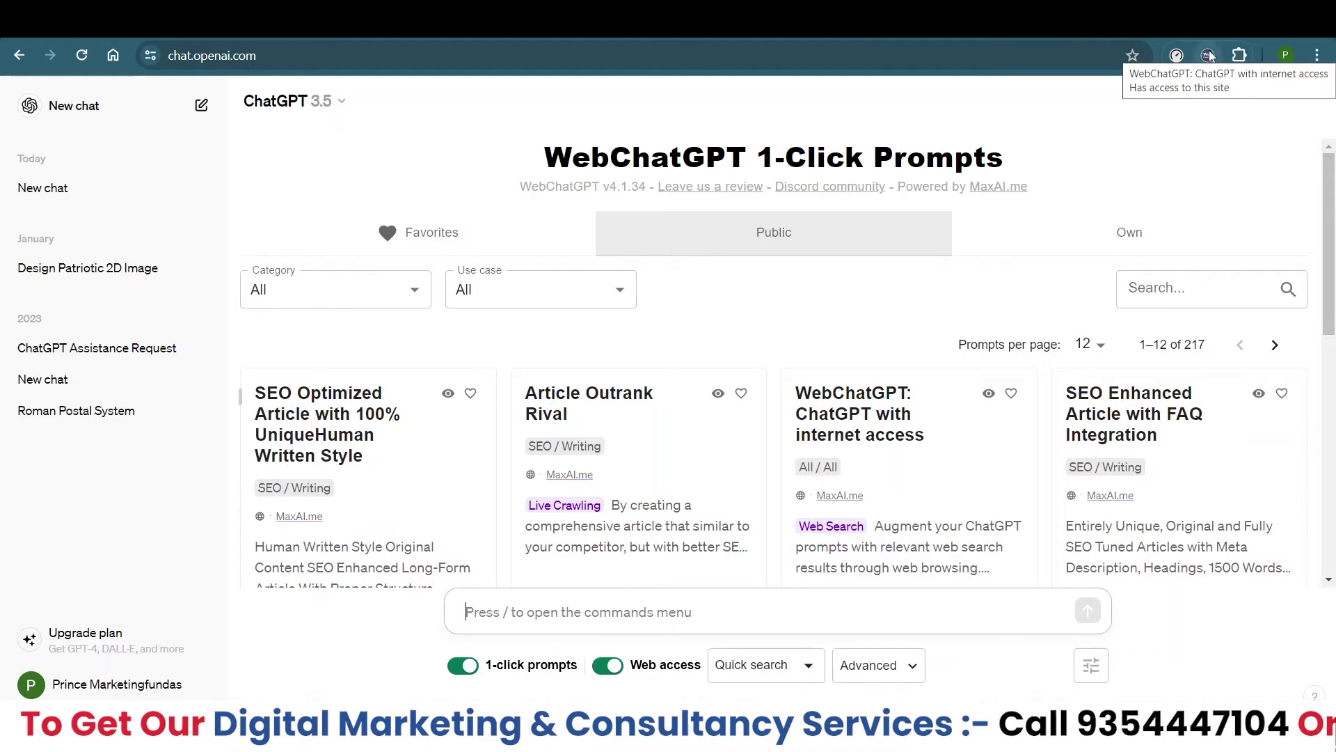
{"action": "type", "text": "``"}
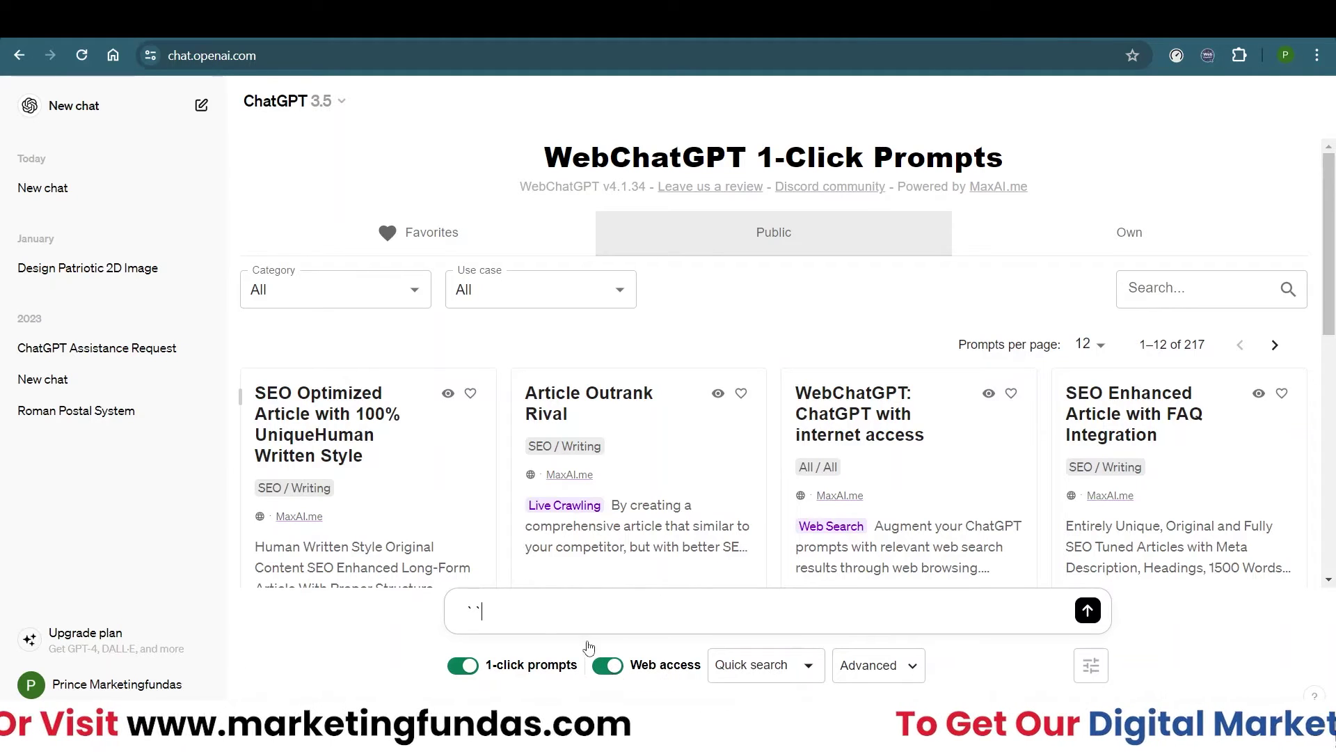
{"action": "key", "text": "BackSpace"}
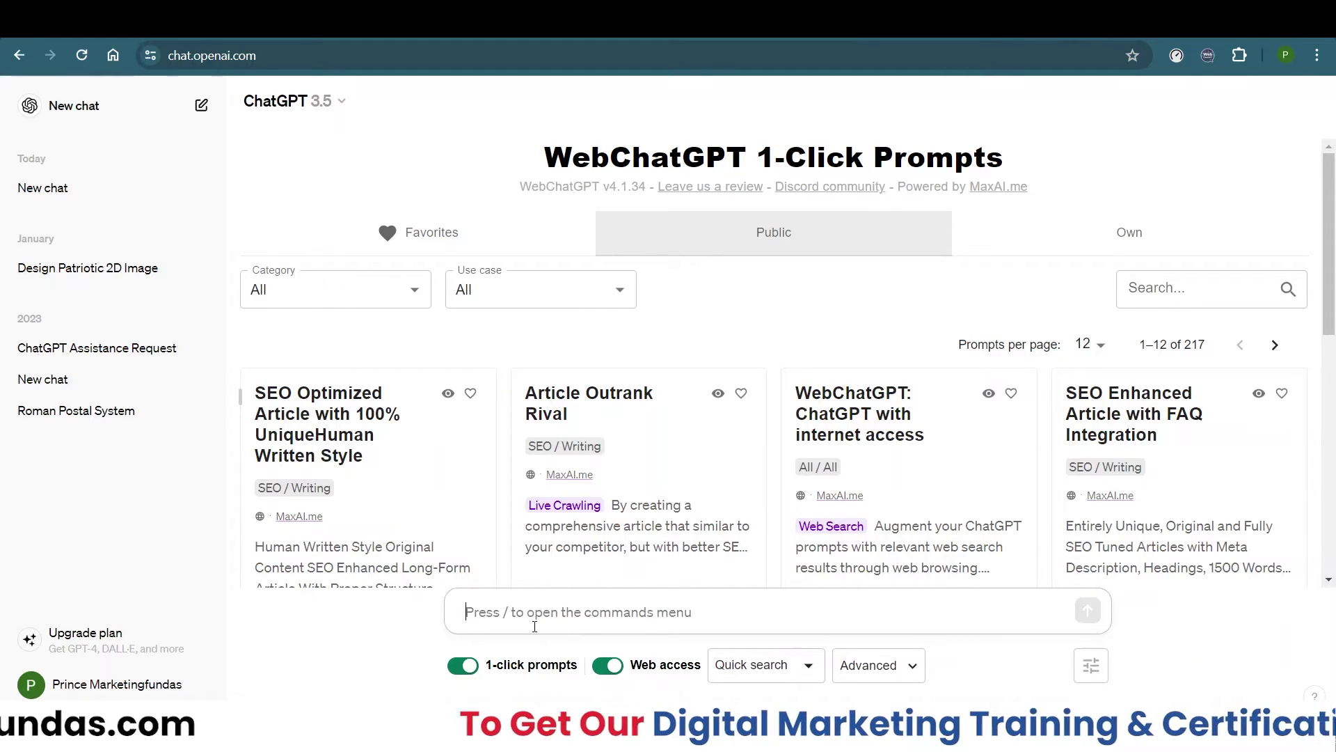